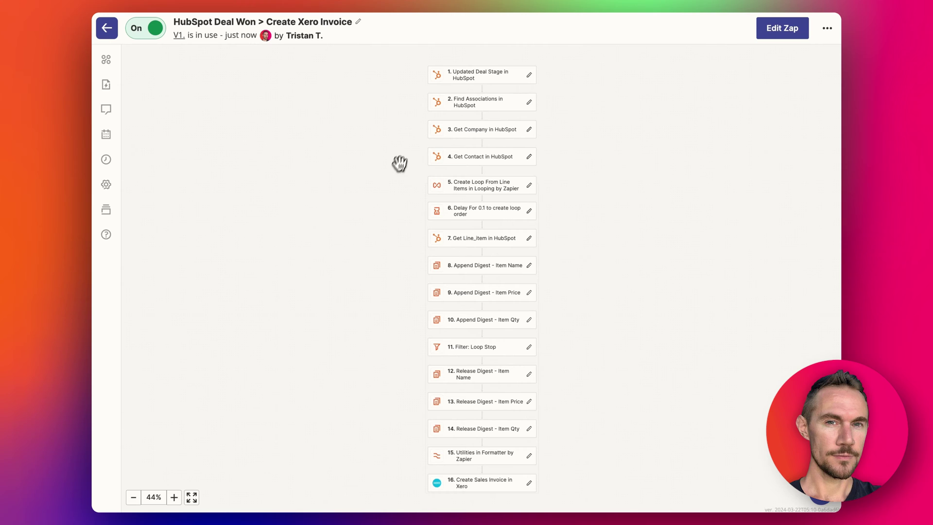
# Open the details of the Updated Deal Stage trigger in the Zap overview
pyautogui.scroll(-1, 400, 158)
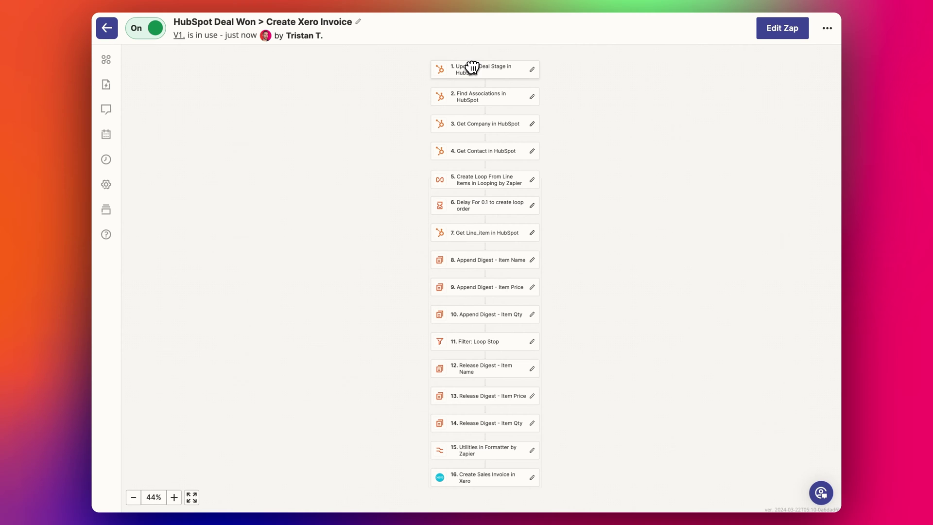
pyautogui.click(173, 497)
pyautogui.click(174, 497)
pyautogui.click(174, 498)
pyautogui.click(174, 497)
pyautogui.scroll(2, 240, 296)
pyautogui.scroll(8, 241, 296)
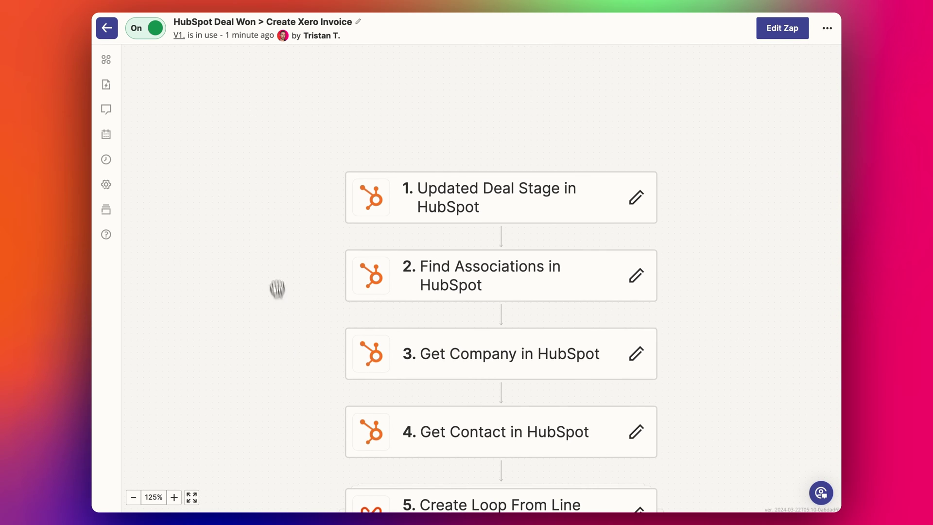
pyautogui.click(486, 209)
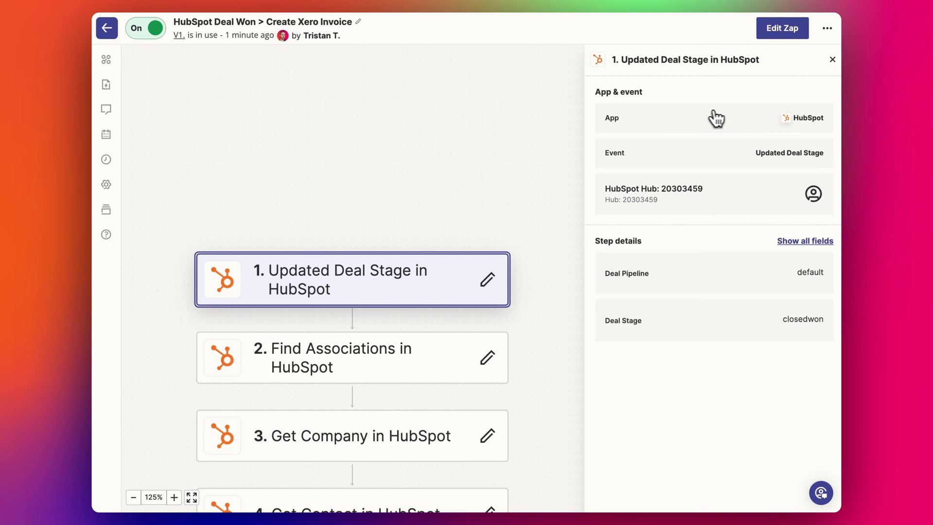
# Open the Zap for editing and bring the Updated Deal Stage trigger into view at 100% zoom
pyautogui.click(780, 34)
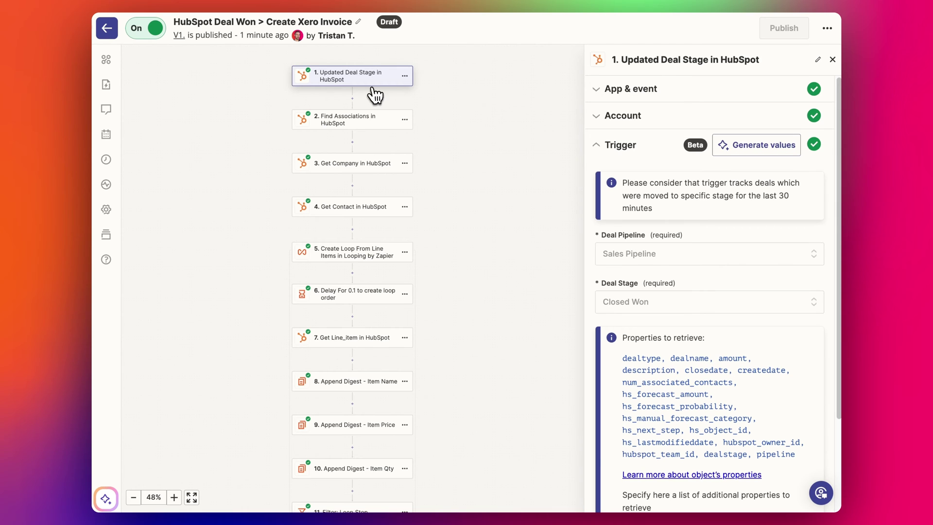
pyautogui.click(174, 497)
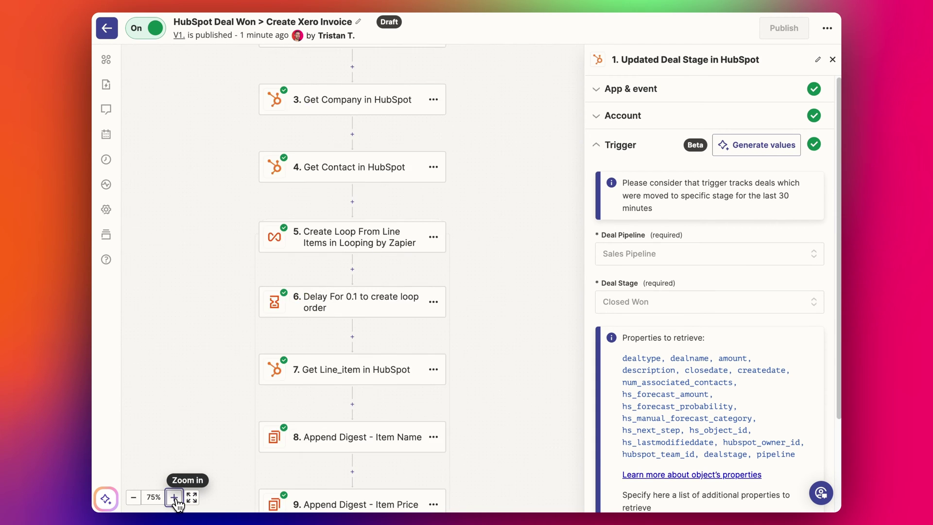
pyautogui.click(174, 497)
pyautogui.click(133, 497)
pyautogui.scroll(10, 553, 229)
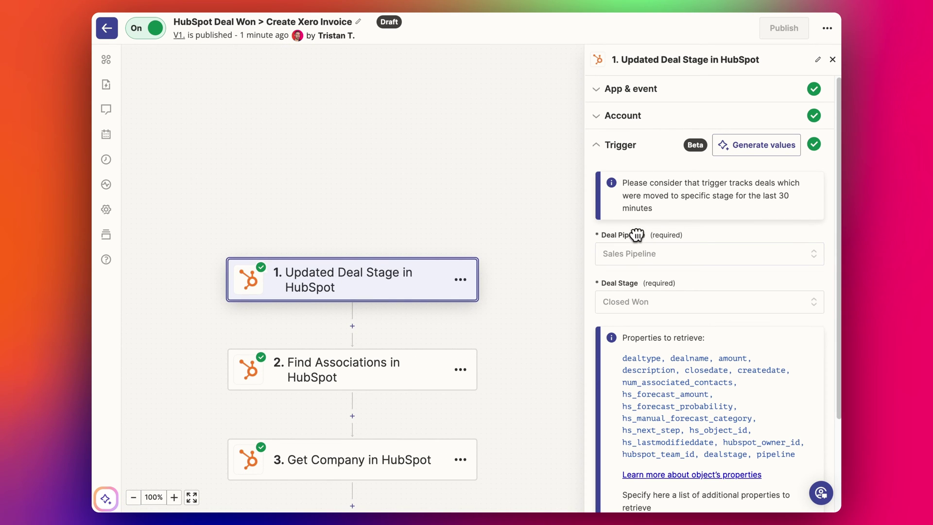
# Review the Updated Deal Stage trigger's event, account, pipeline and stage settings, properties to retrieve, and test record
pyautogui.click(633, 97)
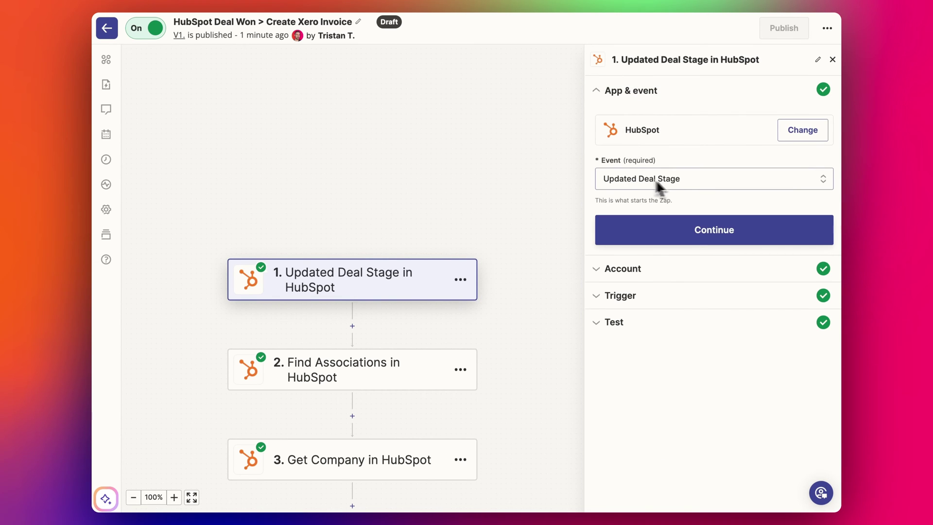
pyautogui.click(663, 270)
pyautogui.click(656, 291)
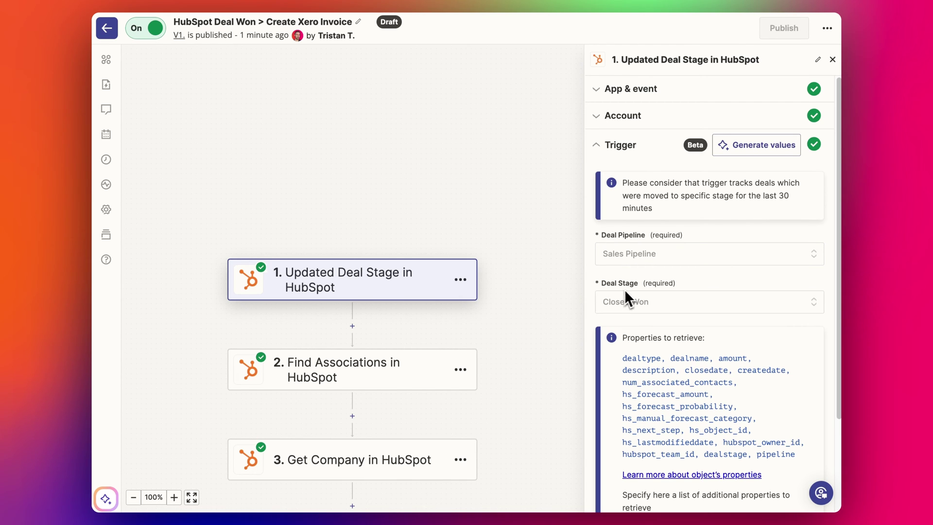
pyautogui.scroll(-3, 661, 325)
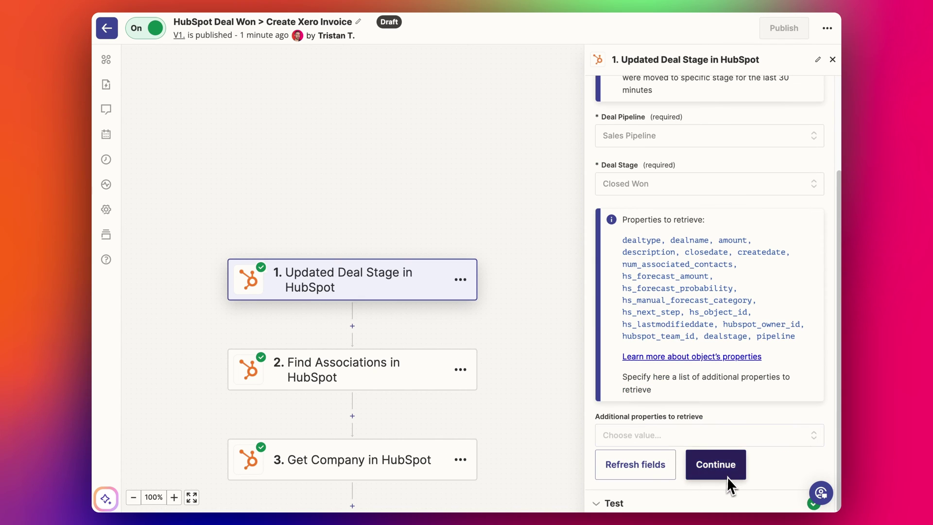
pyautogui.moveTo(621, 243); pyautogui.dragTo(793, 342)
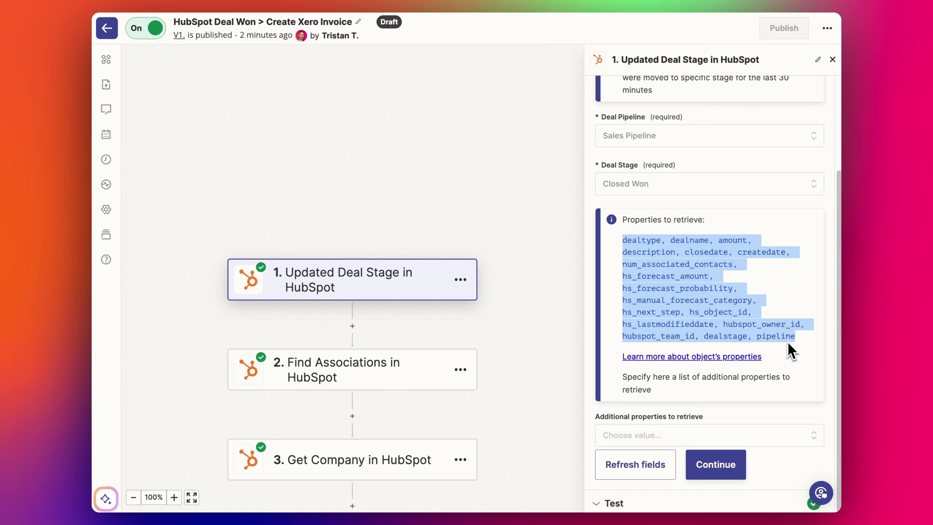
pyautogui.click(704, 470)
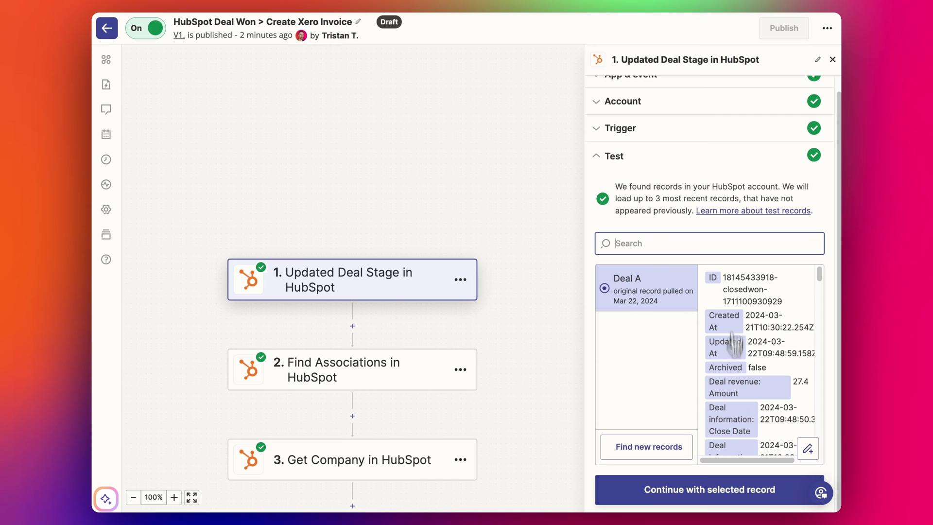
# Open the Find Associations step and review its event, connected account and action settings
pyautogui.click(382, 378)
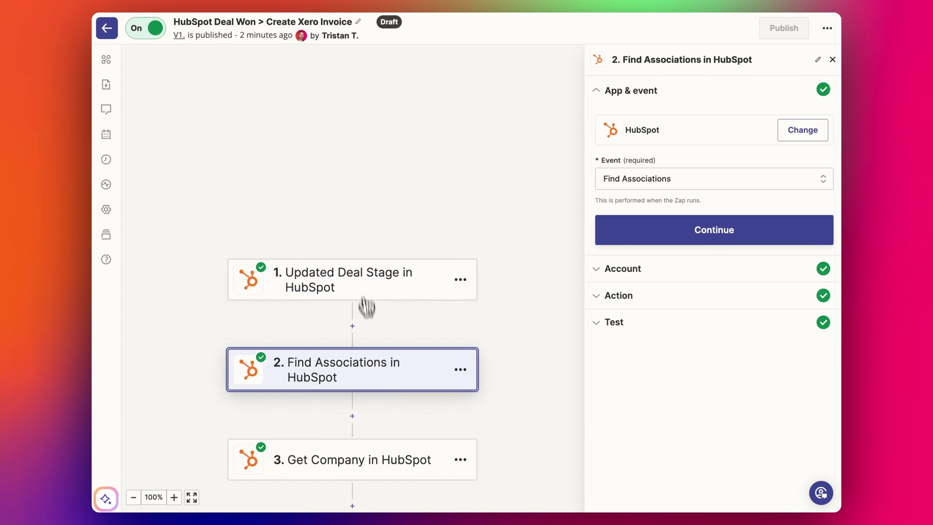
pyautogui.click(652, 300)
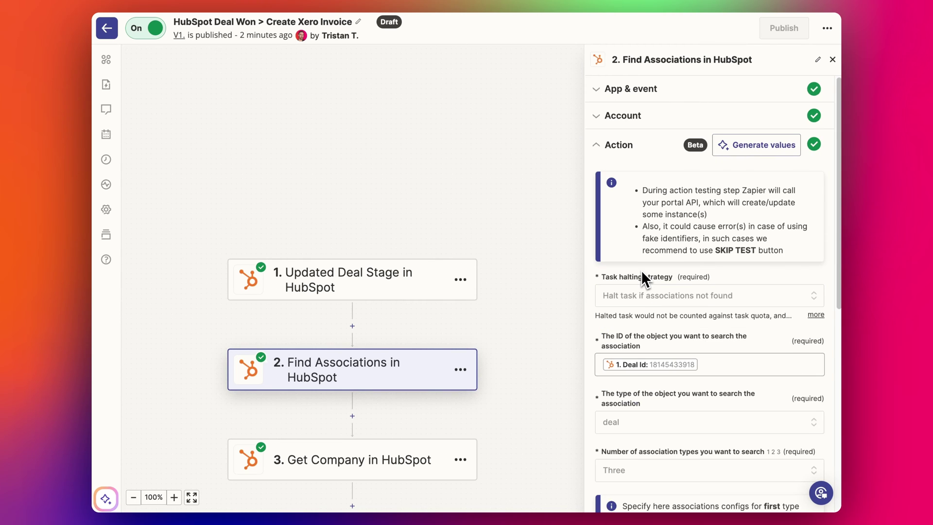
pyautogui.scroll(-1, 642, 270)
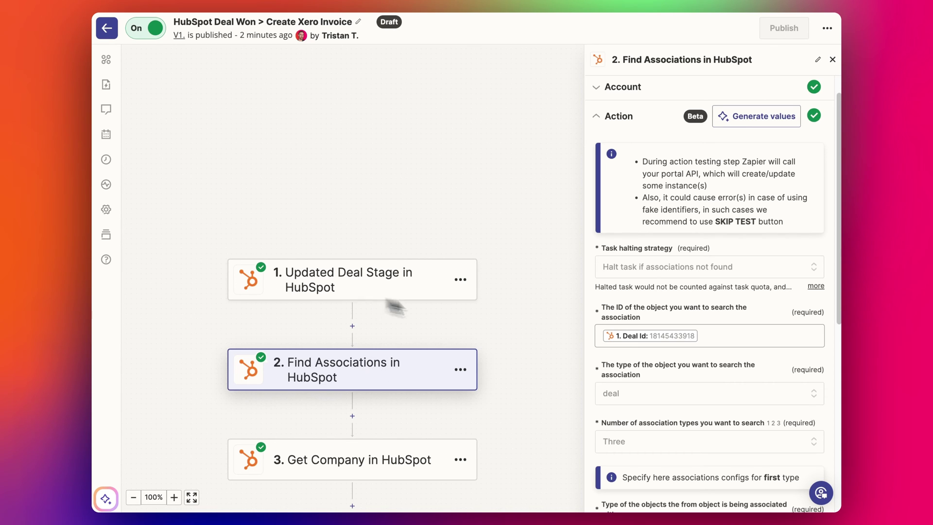
pyautogui.click(657, 89)
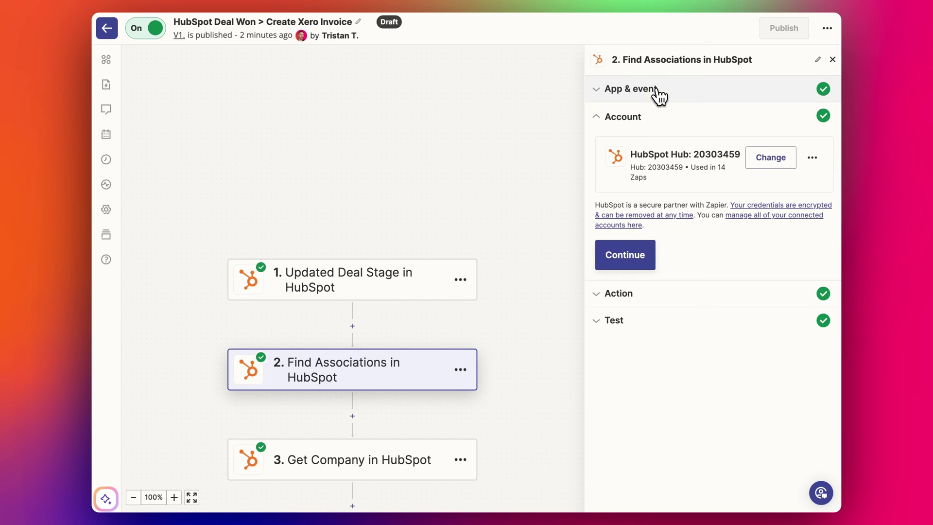
pyautogui.click(660, 97)
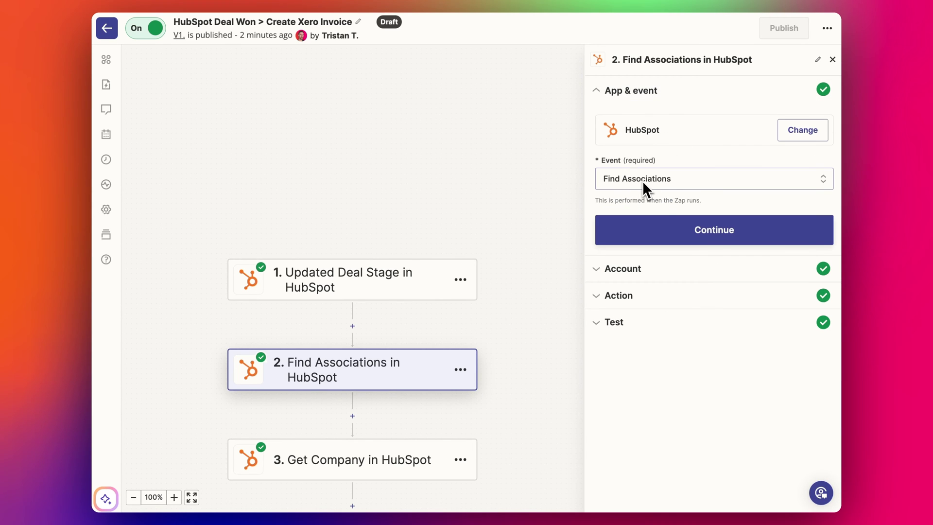
pyautogui.click(680, 231)
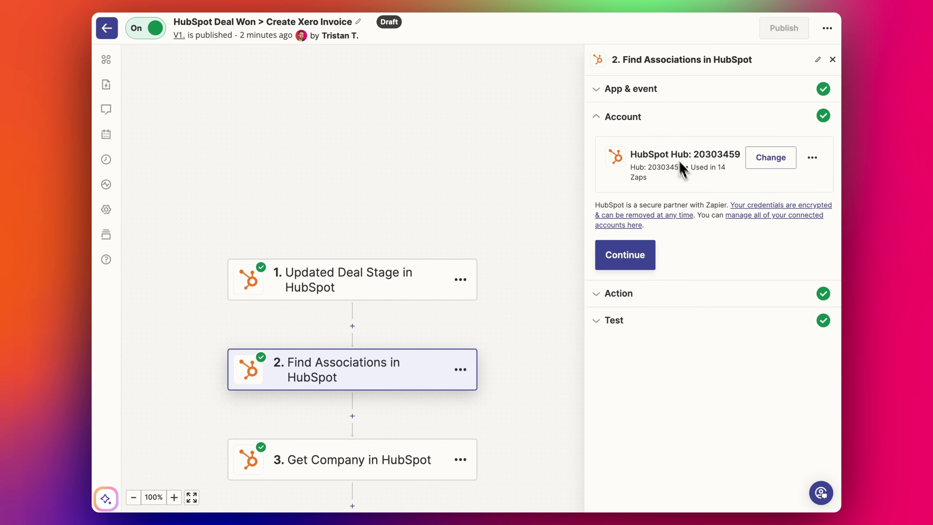
pyautogui.click(672, 292)
pyautogui.scroll(-1, 683, 291)
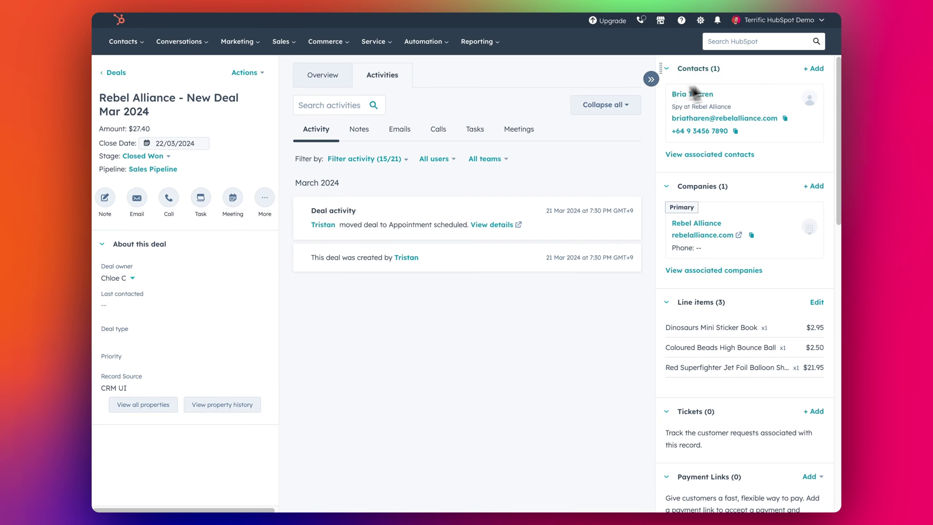
# Check the deal's associated records in HubSpot and examine the object ID, object type and three association types in the Find Associations action
pyautogui.moveTo(682, 90)
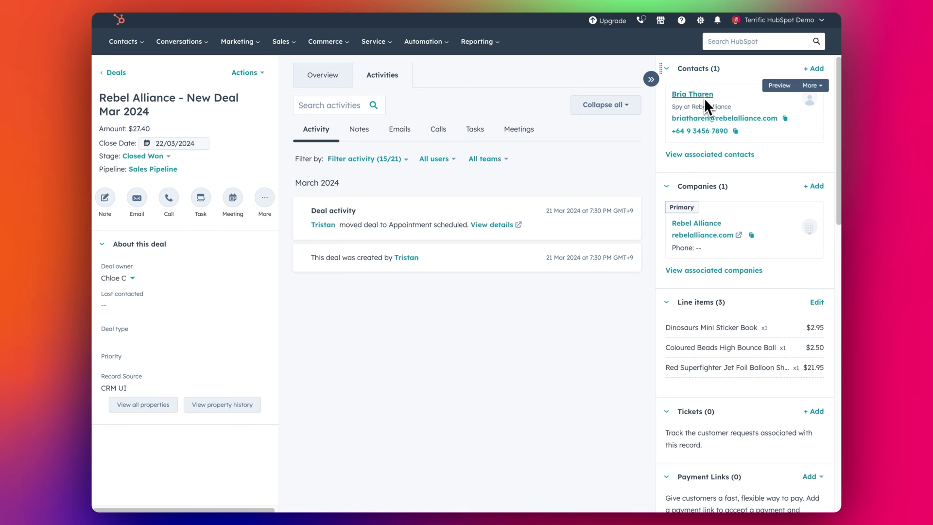
pyautogui.moveTo(719, 194)
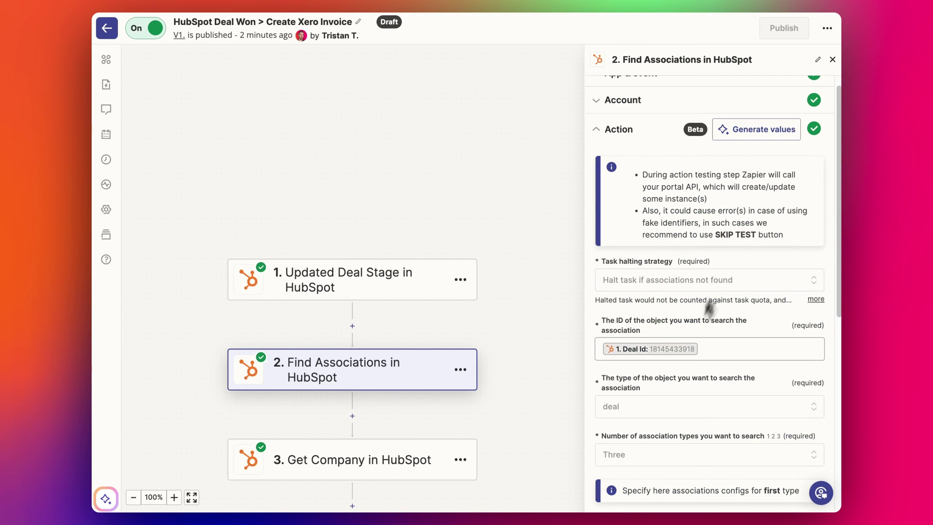
pyautogui.scroll(-1, 678, 353)
pyautogui.scroll(-3, 655, 329)
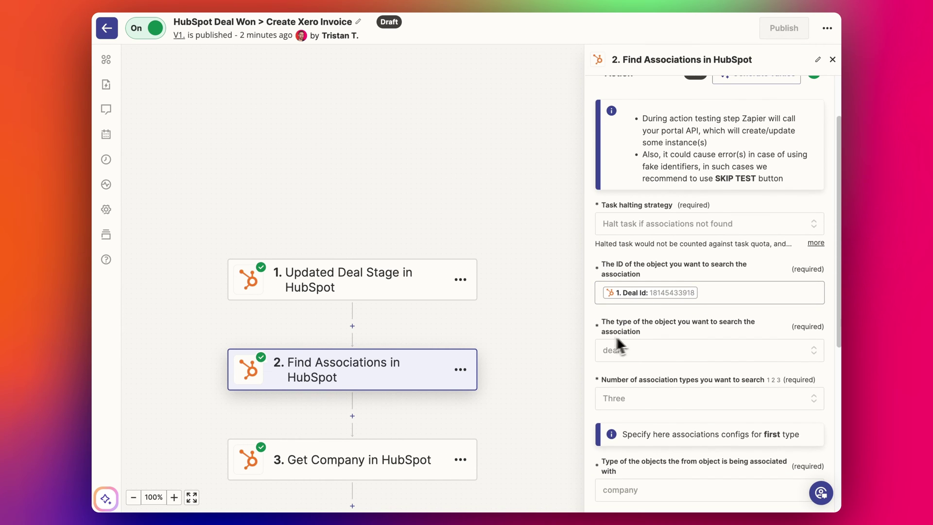
pyautogui.scroll(-1, 618, 351)
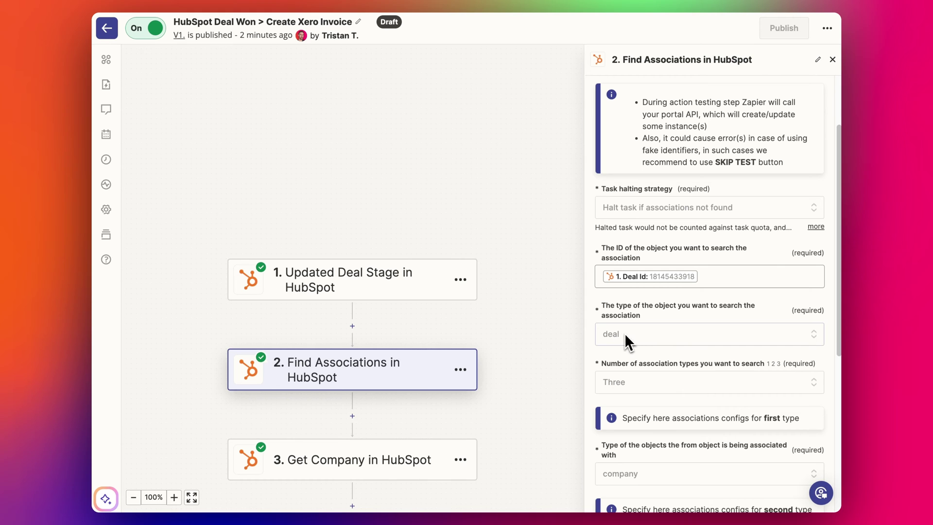
pyautogui.scroll(-5, 627, 321)
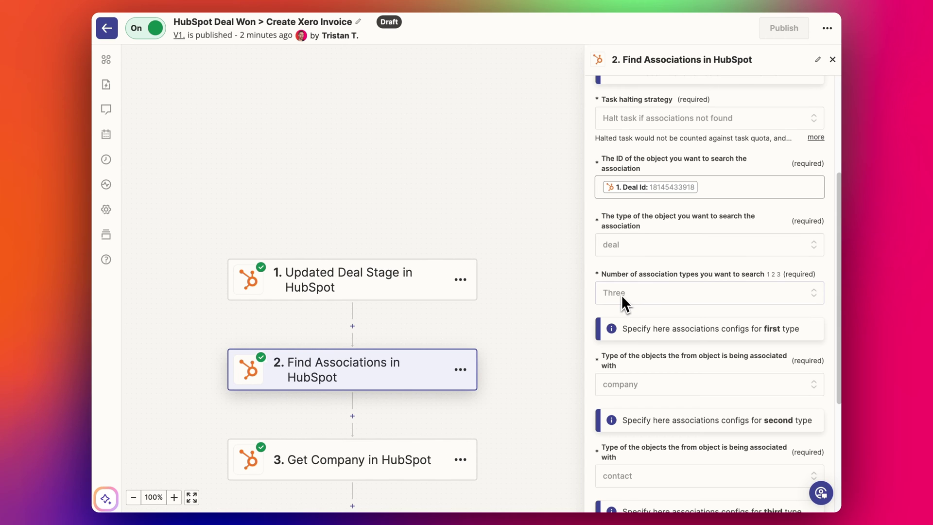
pyautogui.scroll(-4, 618, 292)
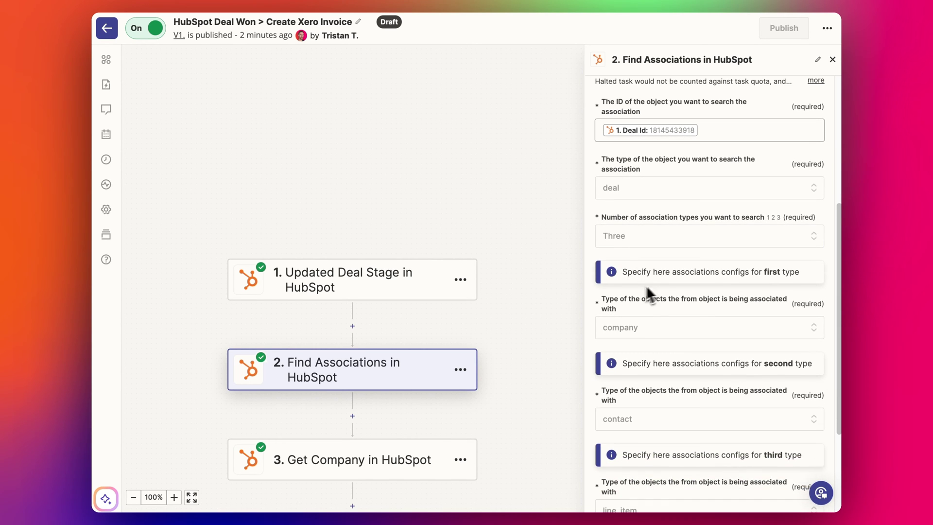
pyautogui.scroll(-4, 657, 380)
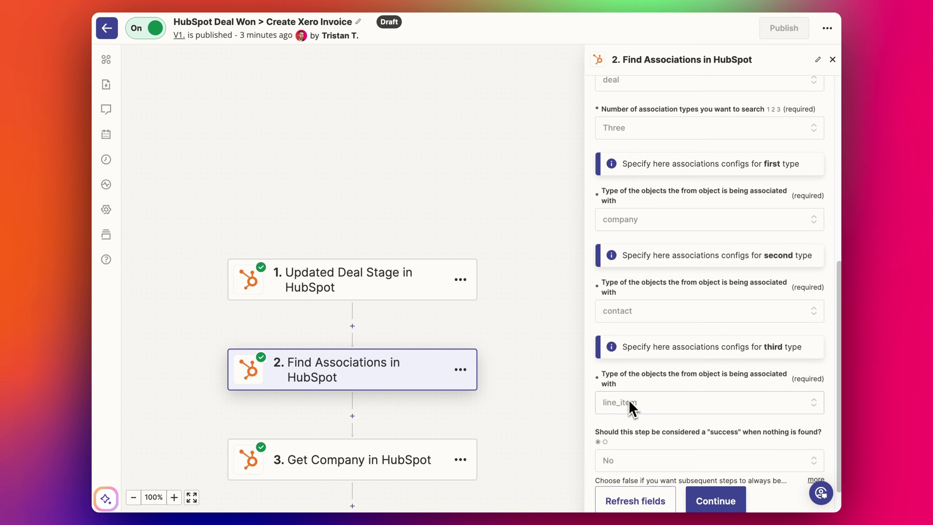
pyautogui.scroll(-2, 631, 403)
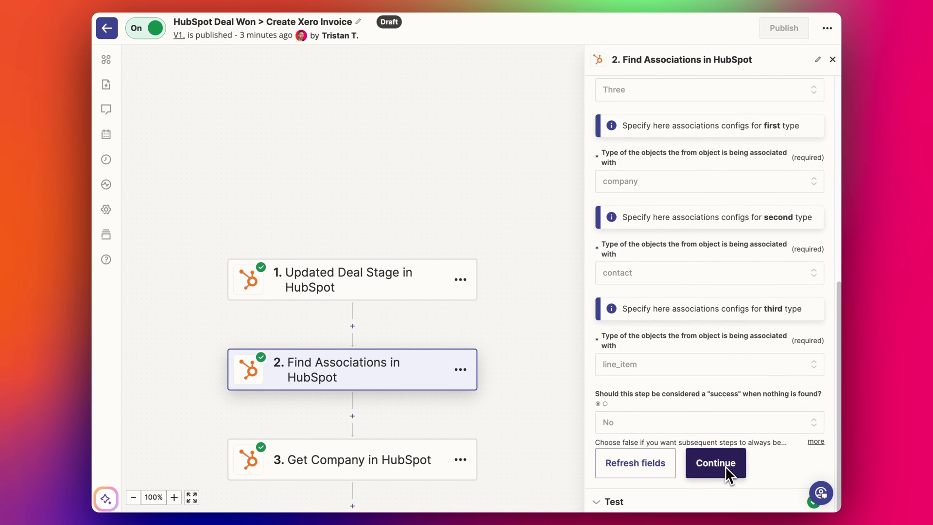
# Open the Find Associations test results and compare the associated company's ID with the one in the company record's URL in HubSpot
pyautogui.click(710, 467)
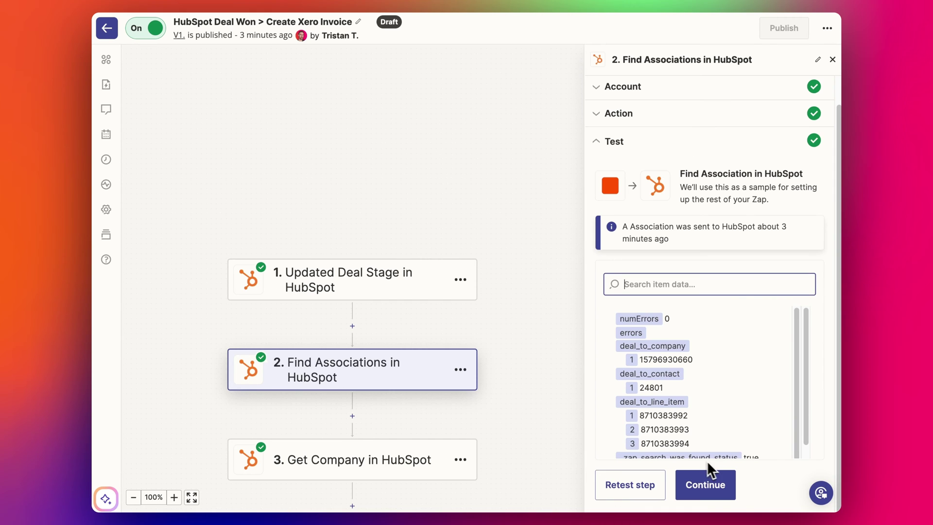
pyautogui.doubleClick(646, 350)
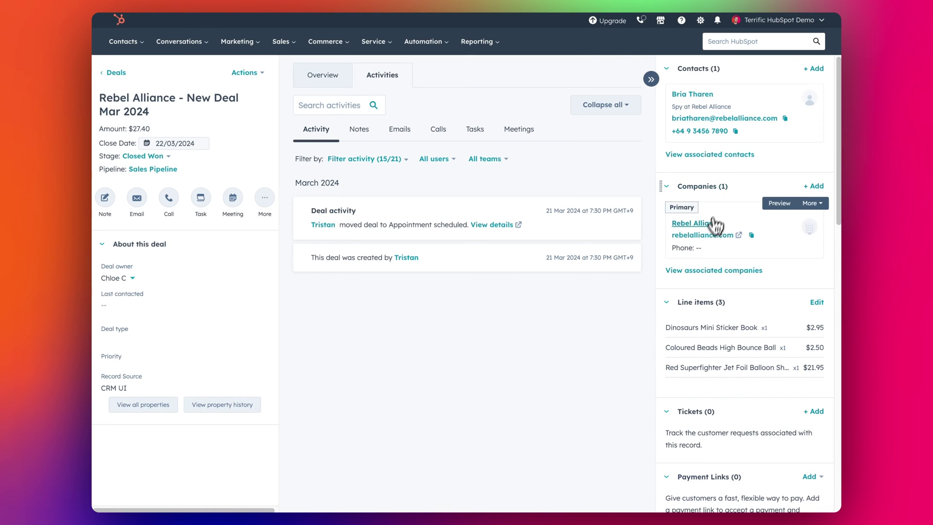
pyautogui.click(711, 229)
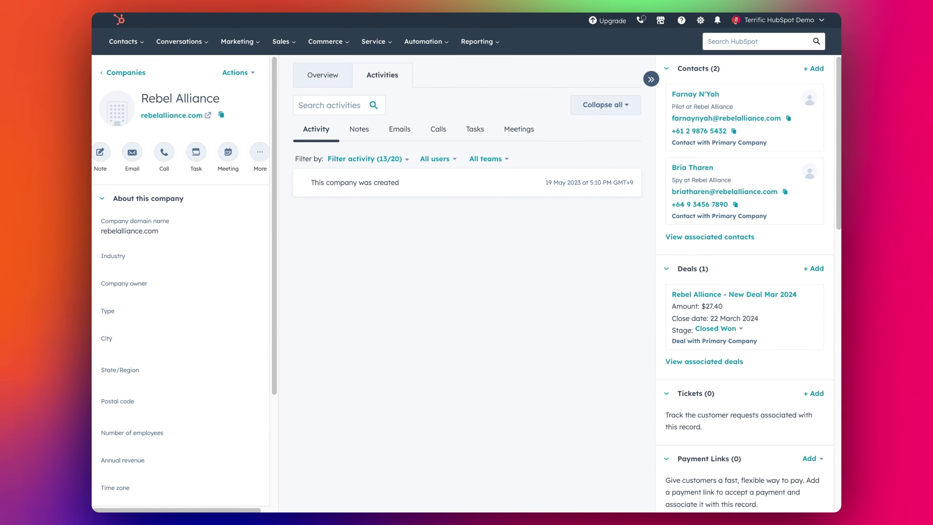
pyautogui.moveTo(340, 2)
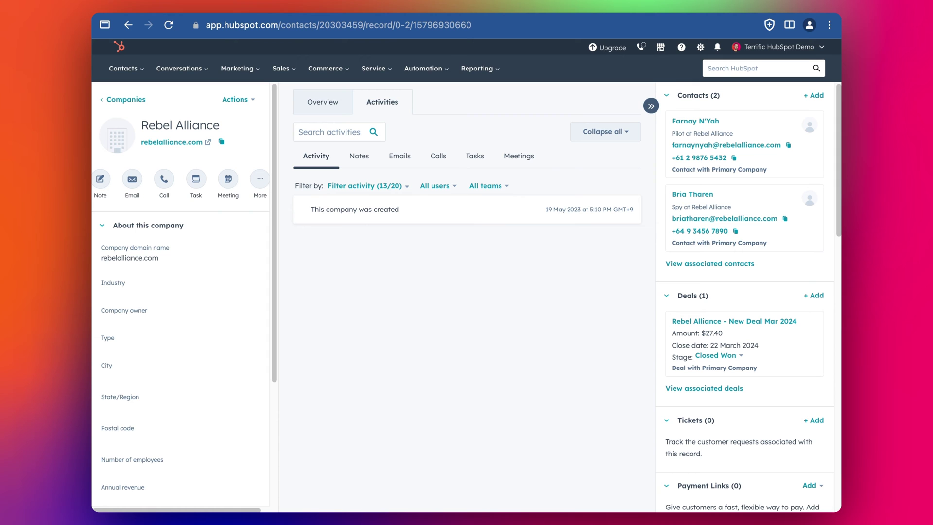
pyautogui.doubleClick(437, 25)
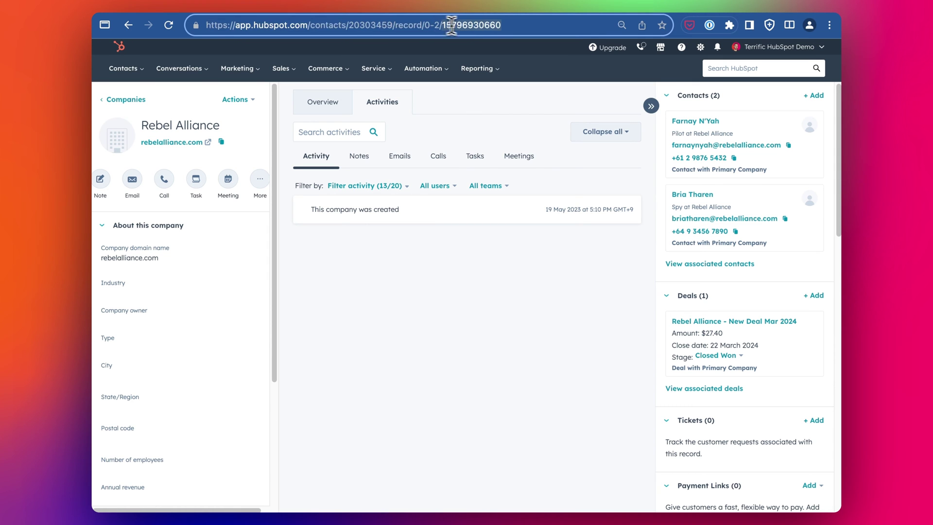
pyautogui.hotkey('ctrl', 'Tab')
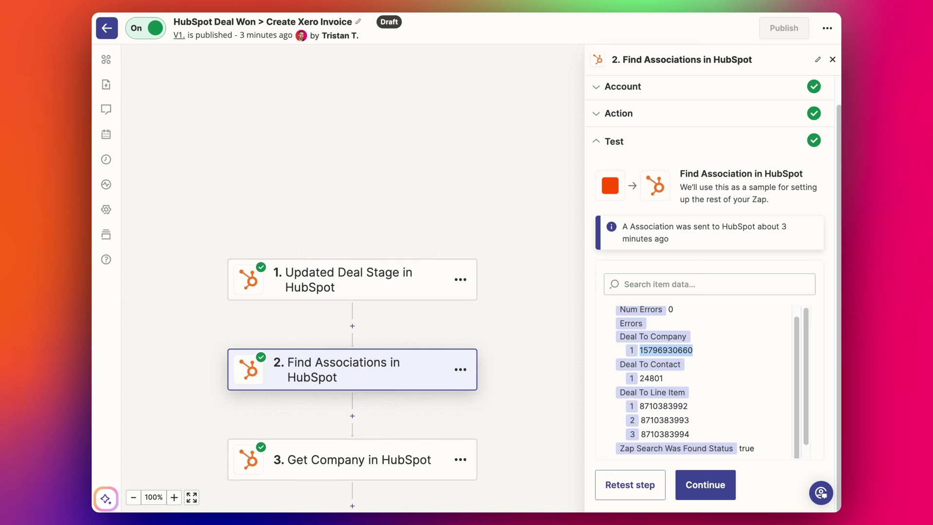
# Examine the associated contact and line item IDs in the Find Associations test results
pyautogui.click(661, 380)
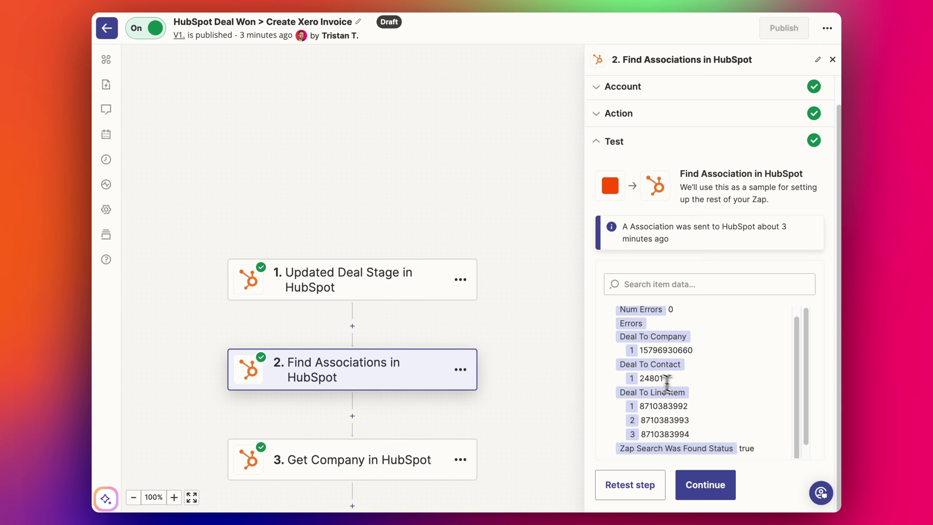
pyautogui.moveTo(661, 411); pyautogui.dragTo(673, 436)
pyautogui.click(730, 426)
pyautogui.scroll(-1, 730, 426)
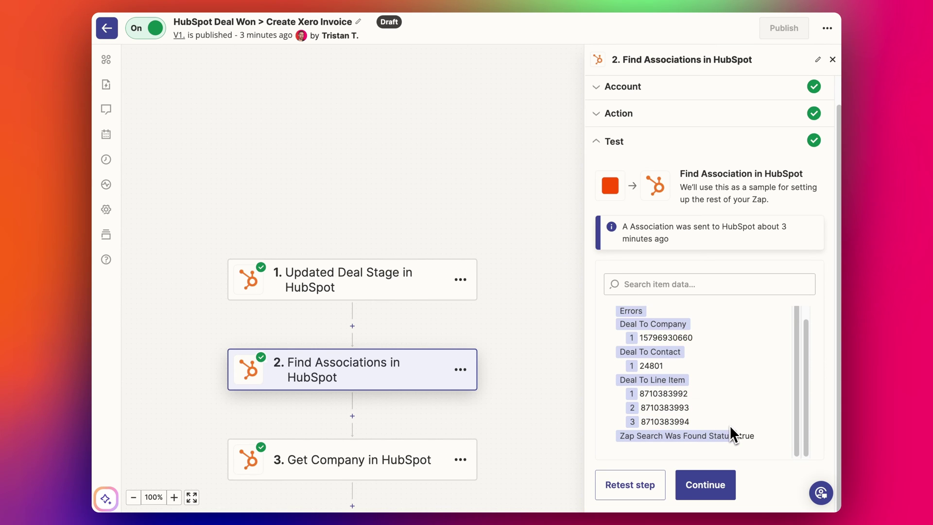
pyautogui.scroll(-1, 349, 362)
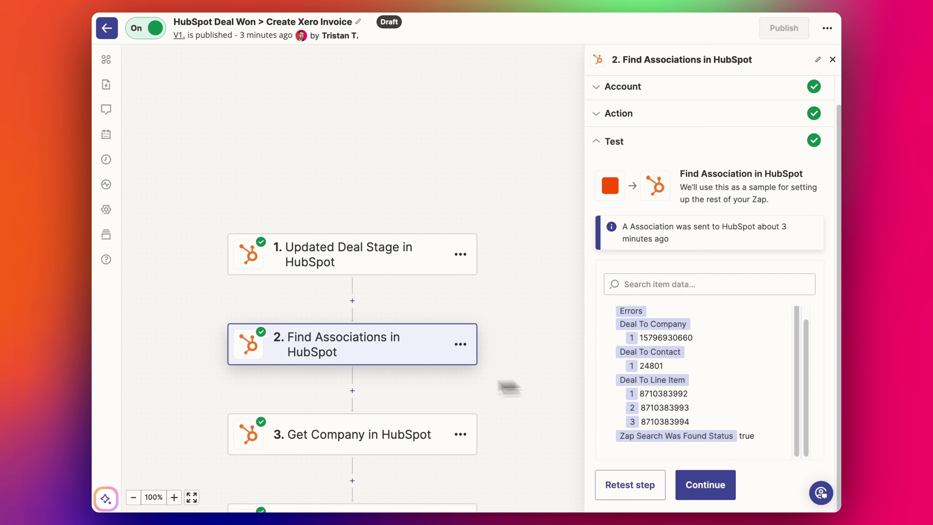
# Open the Get Company step and review its event and the company ID mapped in its action settings
pyautogui.scroll(-1, 459, 378)
pyautogui.click(345, 427)
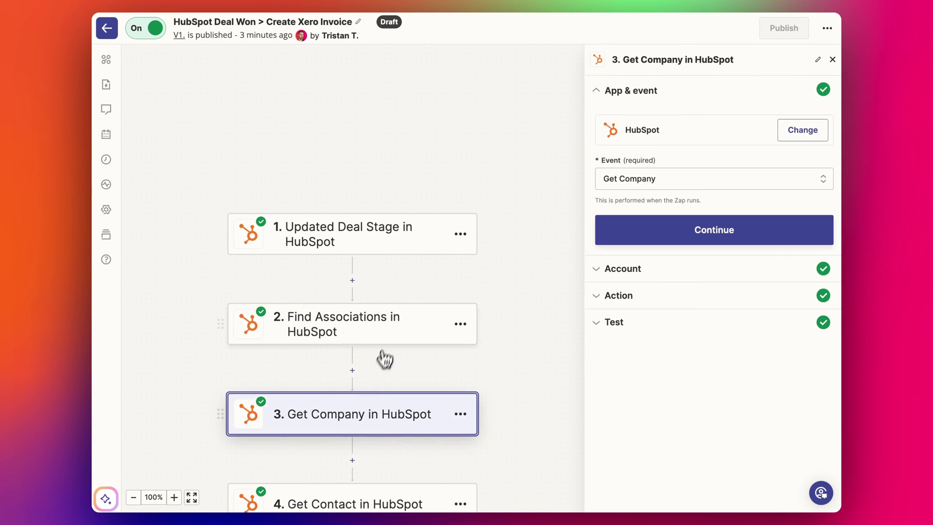
pyautogui.click(640, 304)
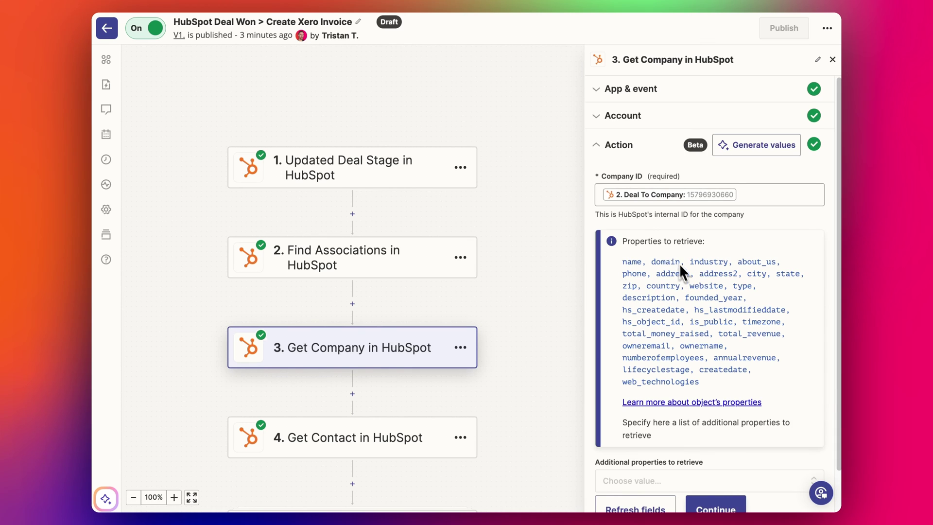
pyautogui.click(643, 93)
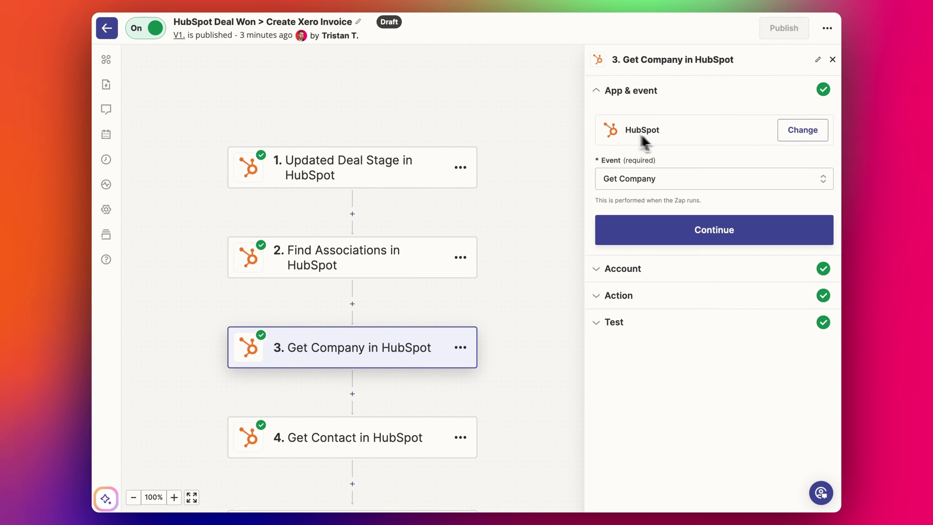
pyautogui.click(666, 230)
pyautogui.click(631, 254)
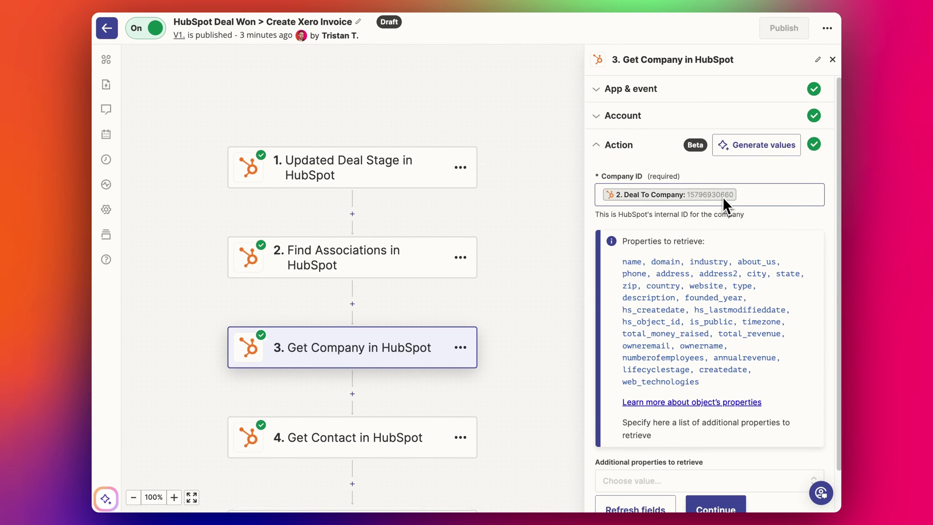
# Examine the company properties to retrieve and open the Get Company test results to read through the returned fields
pyautogui.scroll(-1, 694, 173)
pyautogui.moveTo(627, 215); pyautogui.dragTo(724, 336)
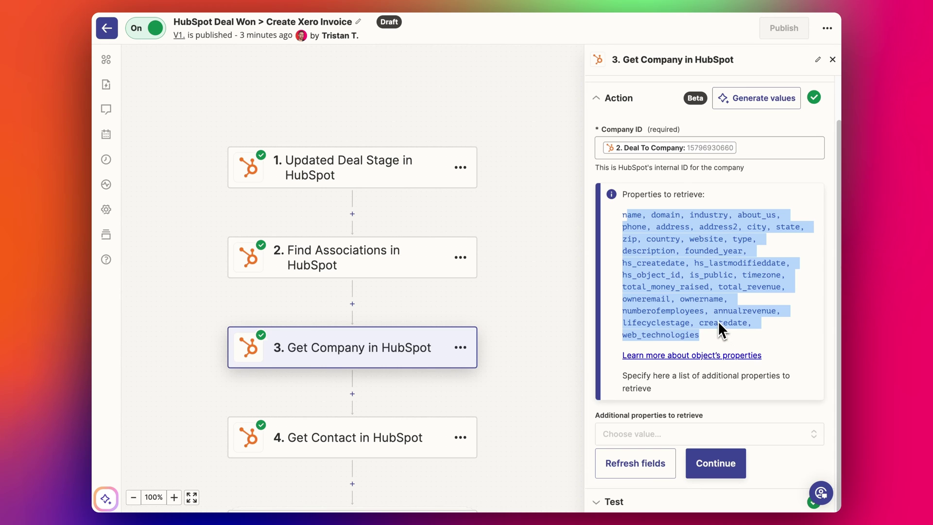
pyautogui.click(716, 463)
pyautogui.scroll(-4, 712, 438)
pyautogui.scroll(-3, 473, 340)
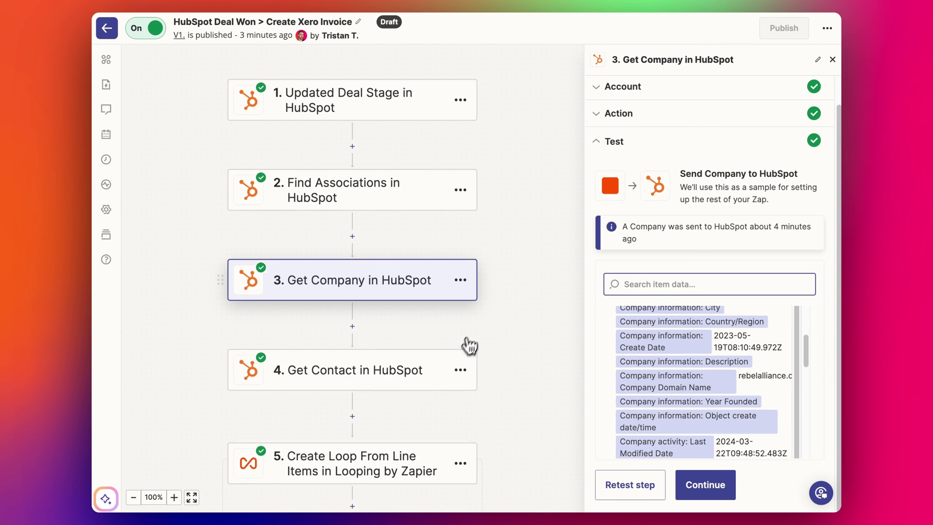
# Open the Get Contact step and review its mapped contact ID, properties to retrieve and test results
pyautogui.click(427, 353)
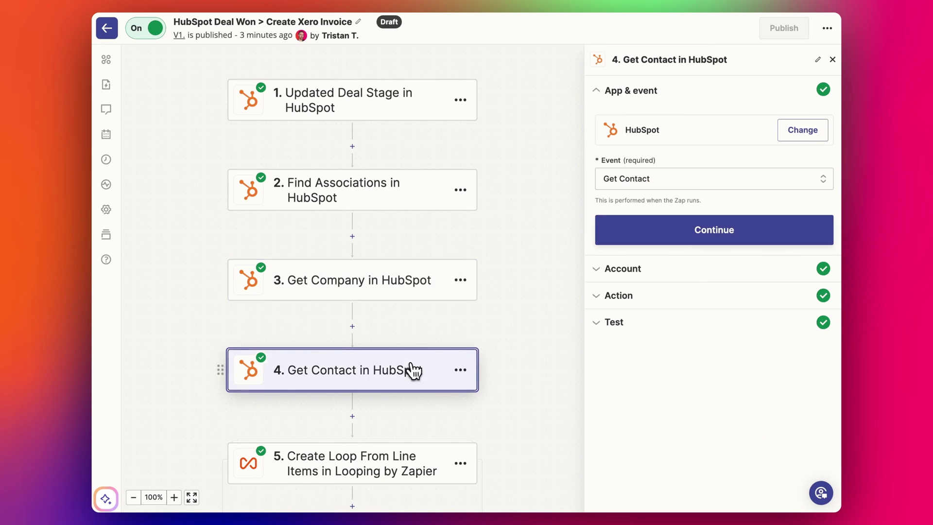
pyautogui.click(677, 299)
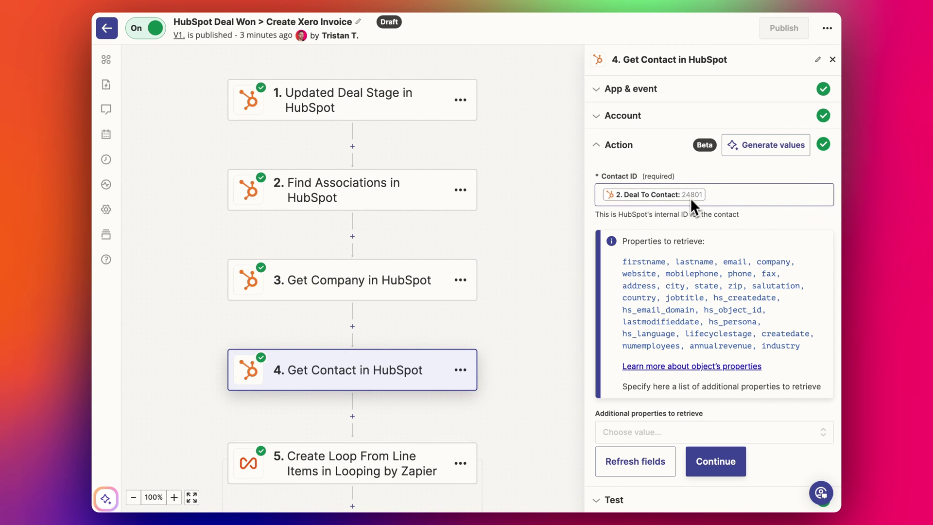
pyautogui.moveTo(627, 259); pyautogui.dragTo(782, 350)
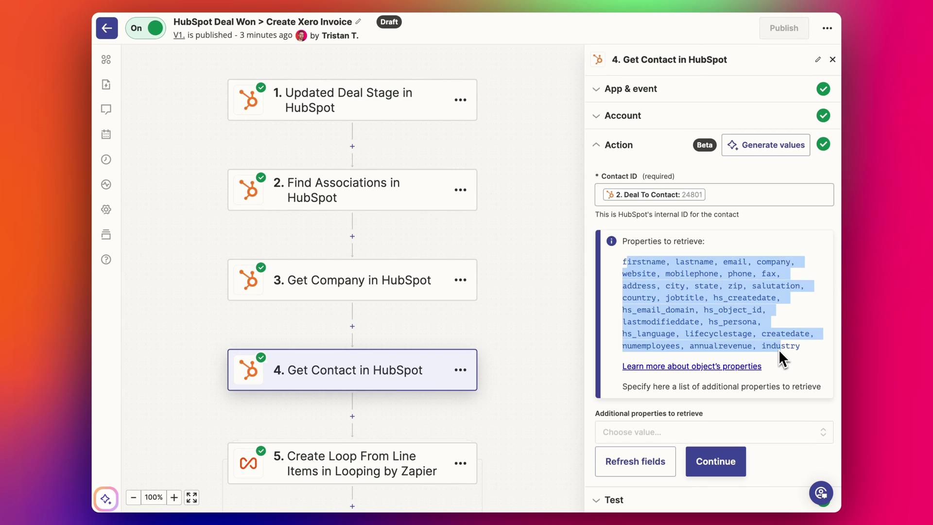
pyautogui.click(700, 461)
# Open the Create Loop From Line Items step and review the available Looping by Zapier events, keeping the current one
pyautogui.scroll(-2, 433, 400)
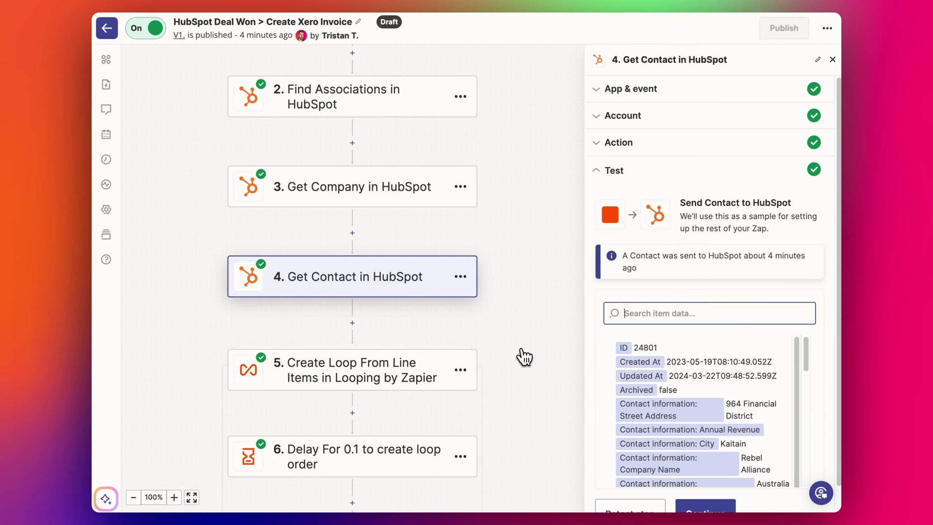
pyautogui.scroll(-1, 524, 358)
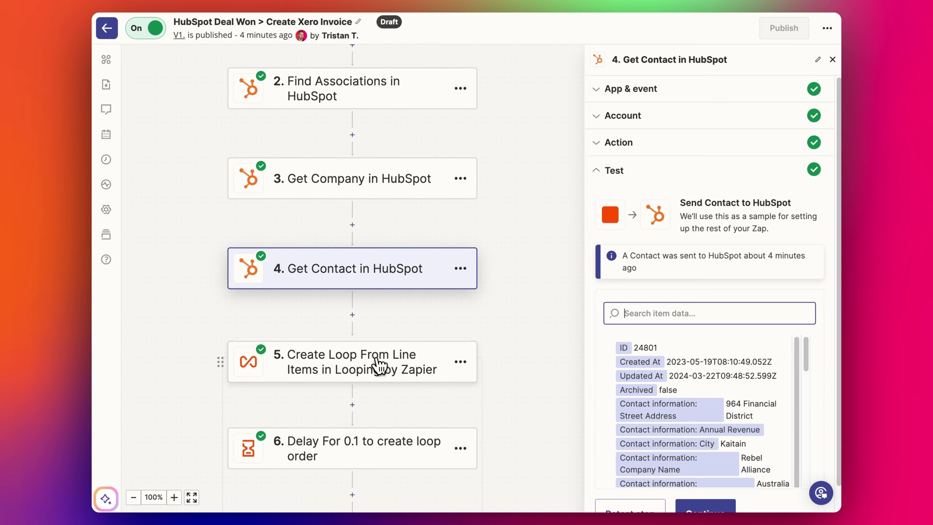
pyautogui.scroll(-3, 378, 366)
pyautogui.scroll(-1, 384, 333)
pyautogui.scroll(-5, 359, 311)
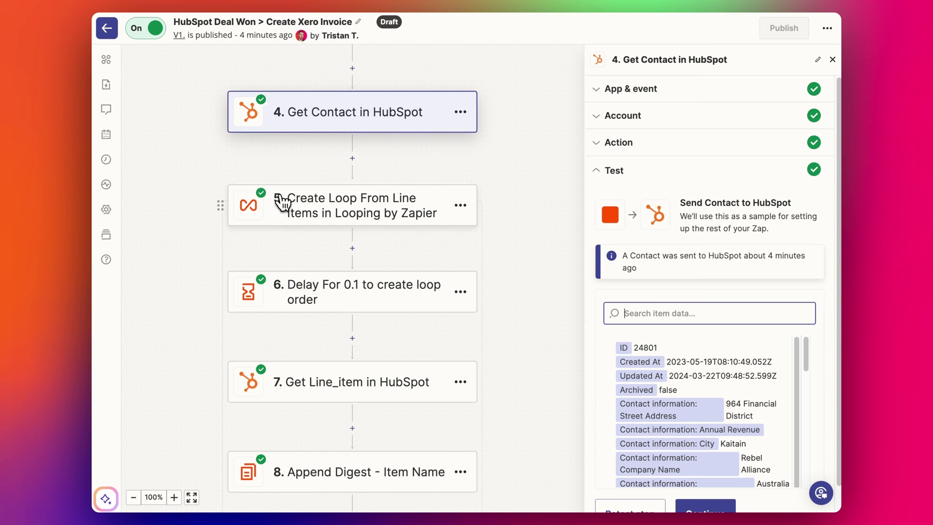
pyautogui.click(358, 212)
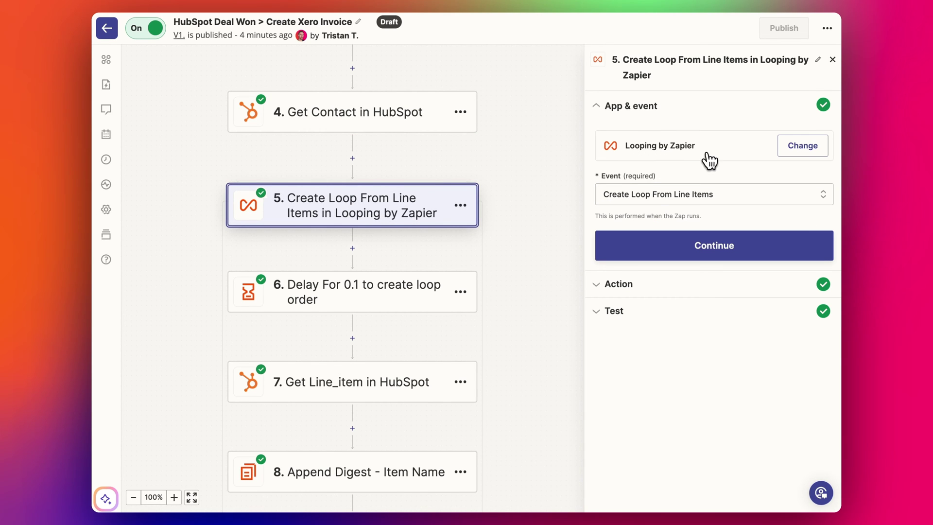
pyautogui.click(622, 194)
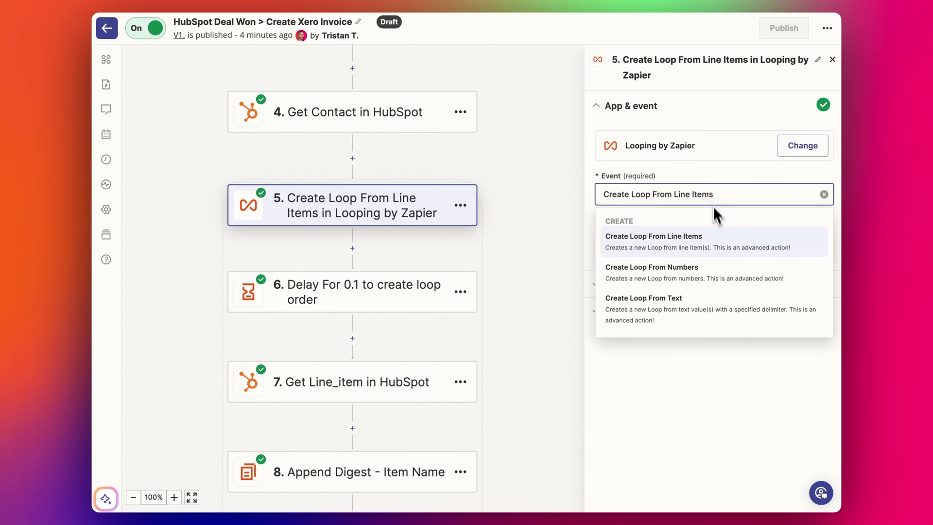
pyautogui.click(716, 384)
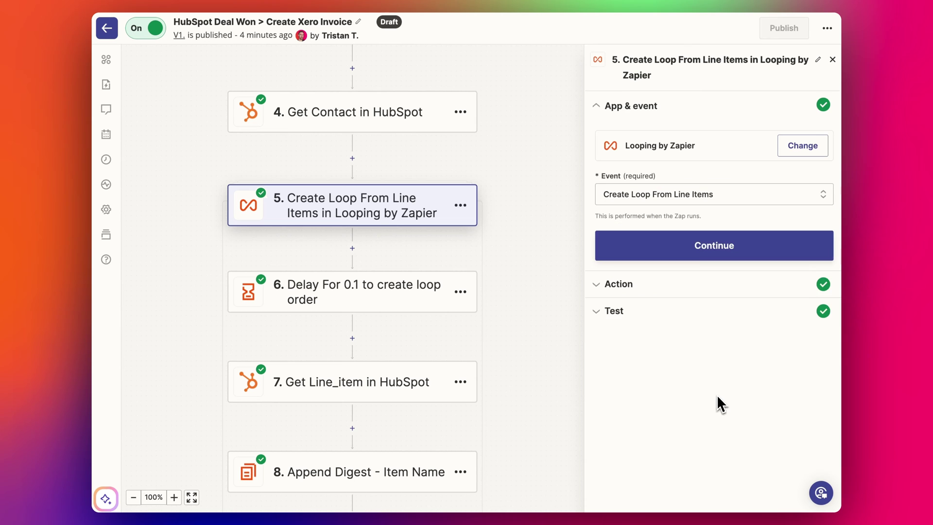
# Review the loop's action settings, including the values to loop, whitespace trimming, iteration counter start and maximum number of iterations
pyautogui.click(694, 242)
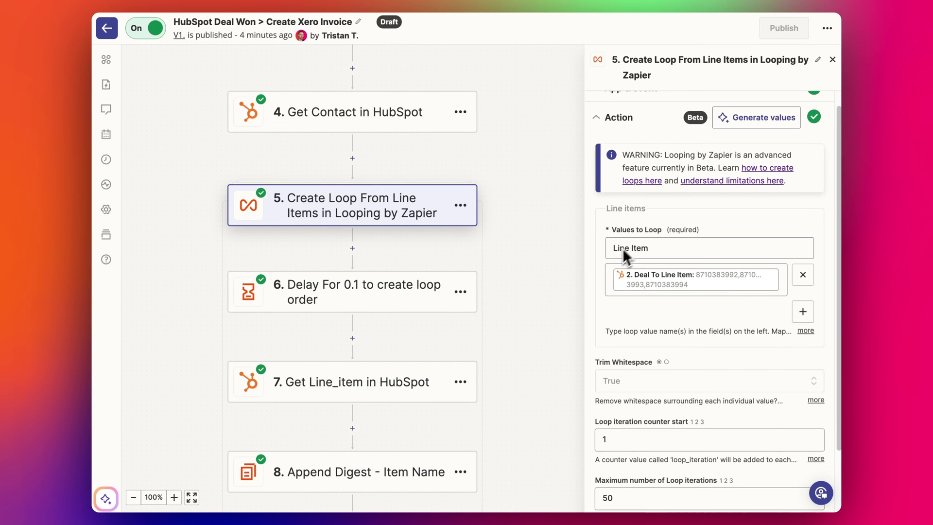
pyautogui.click(647, 233)
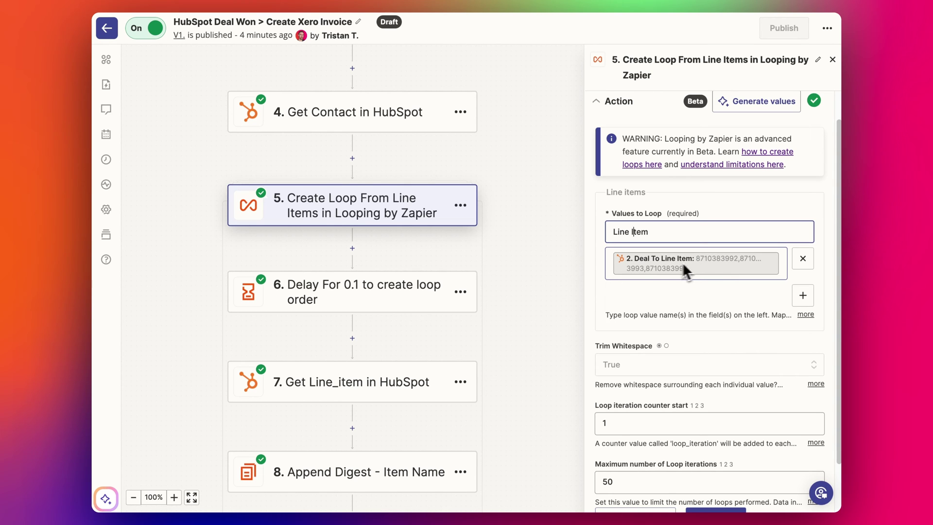
pyautogui.scroll(5, 347, 163)
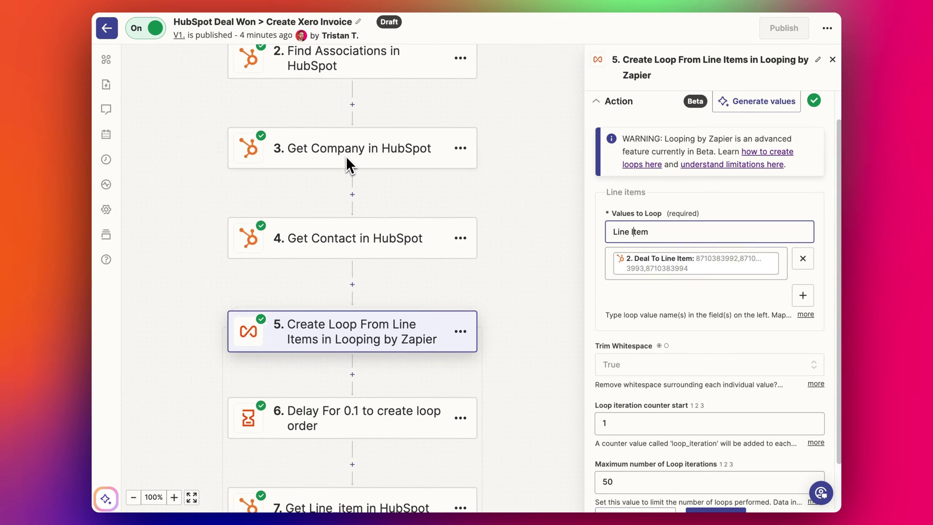
pyautogui.scroll(1, 346, 156)
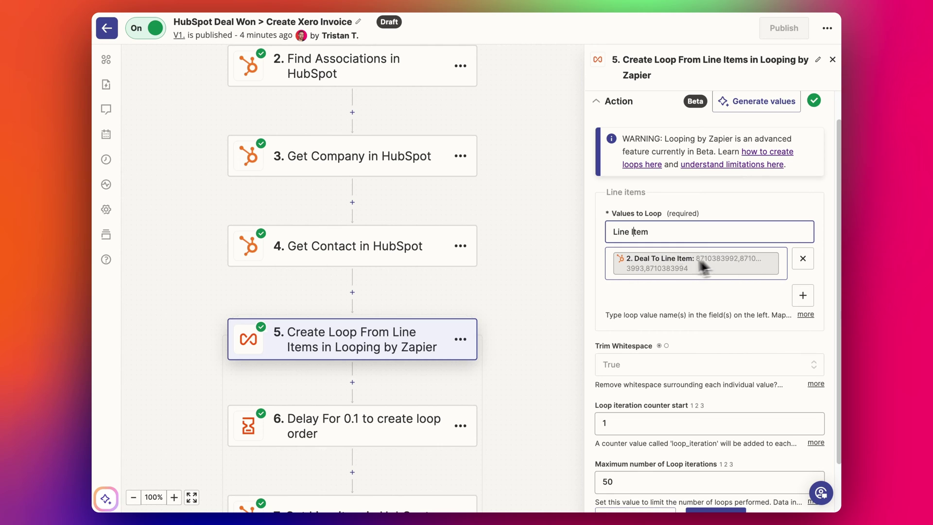
pyautogui.scroll(-1, 716, 265)
pyautogui.scroll(-2, 715, 278)
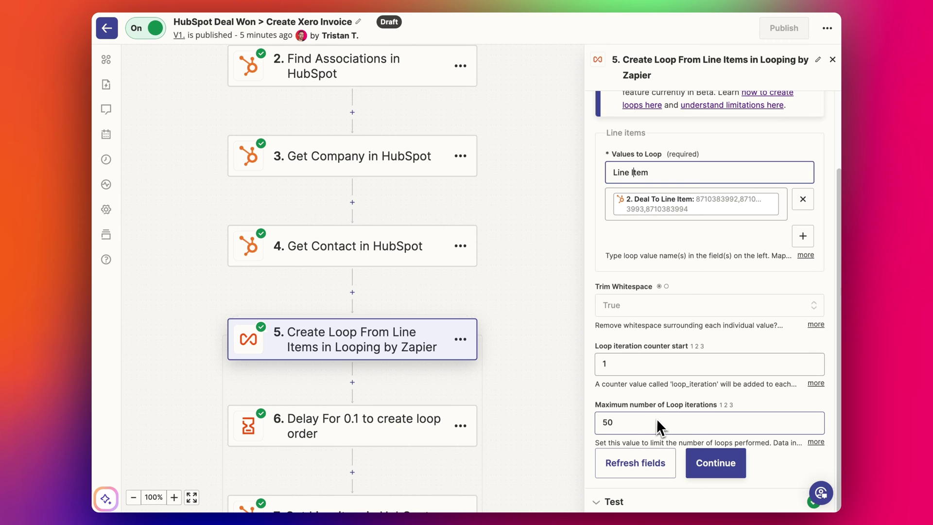
# Open the loop's test results and examine the line item ID assigned to each iteration
pyautogui.click(705, 468)
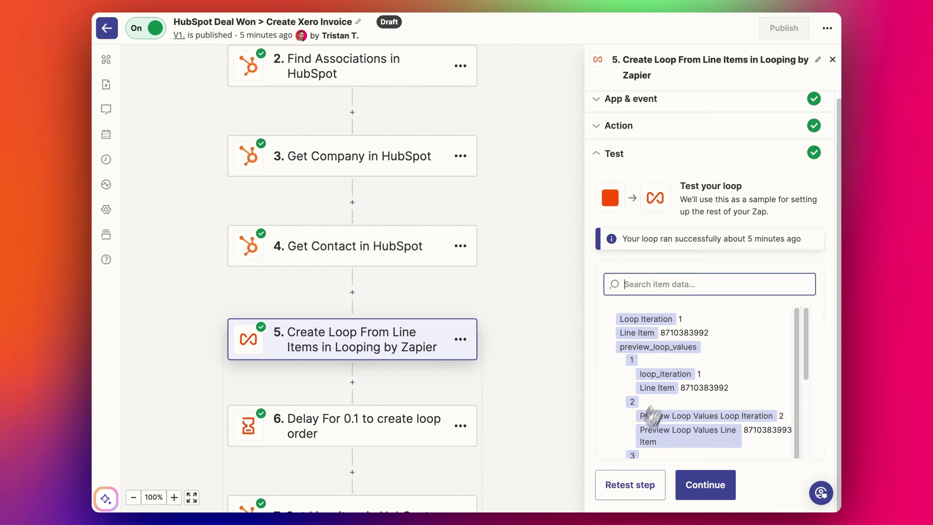
pyautogui.scroll(-2, 663, 382)
pyautogui.scroll(1, 667, 350)
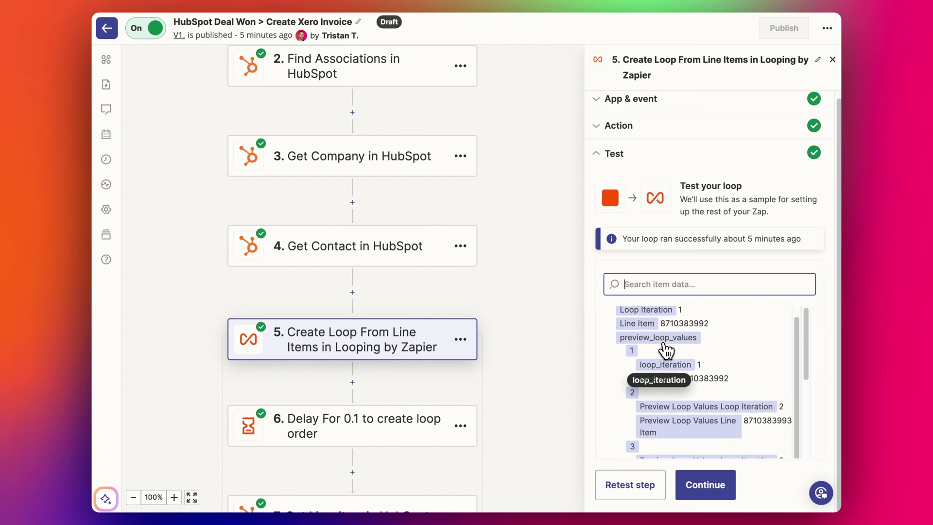
# Open the delay step inside the loop and review its event, delay value and time unit
pyautogui.scroll(-1, 389, 373)
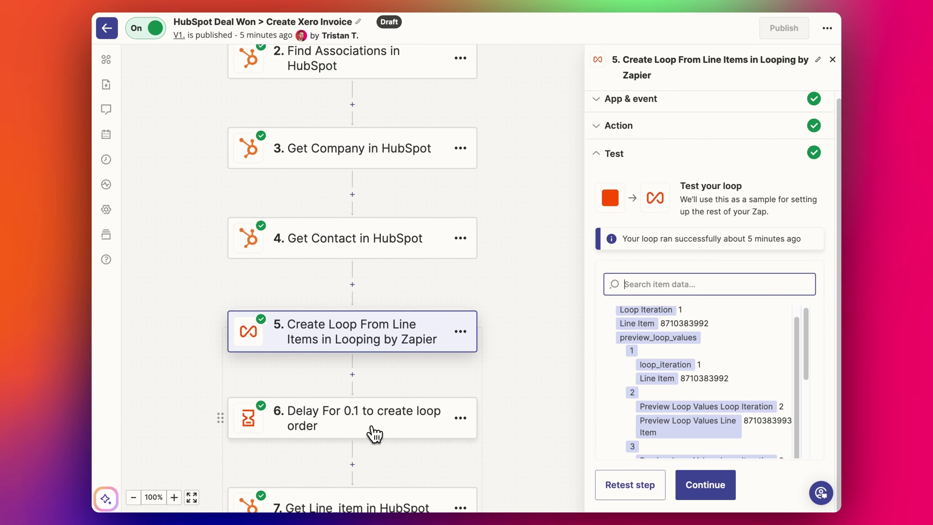
pyautogui.scroll(-2, 375, 433)
pyautogui.click(355, 406)
pyautogui.click(391, 400)
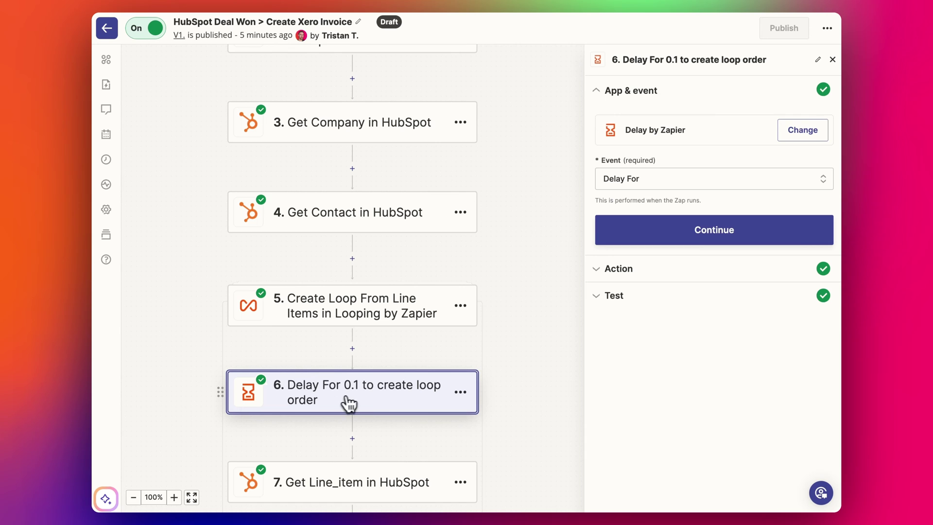
pyautogui.click(625, 269)
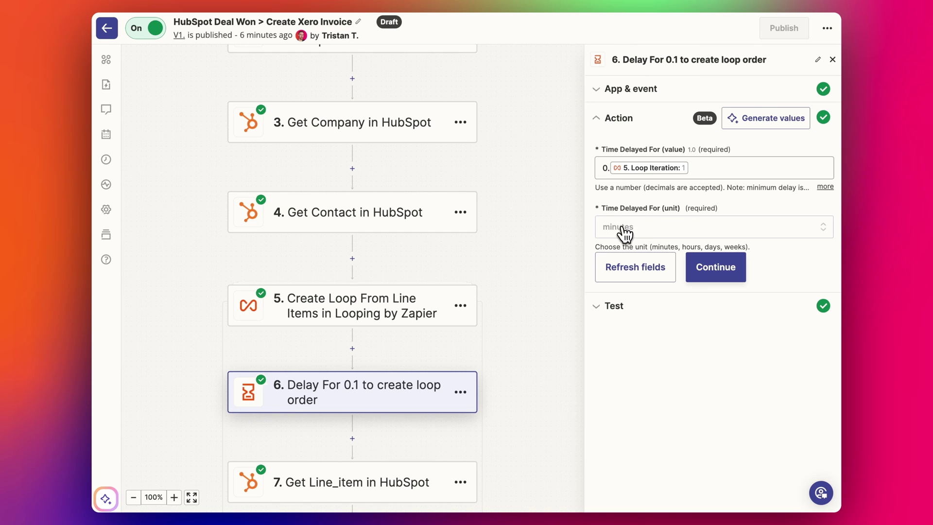
# Open the Get Line_item step and review its event and the line item ID mapped from the loop
pyautogui.scroll(-1, 432, 343)
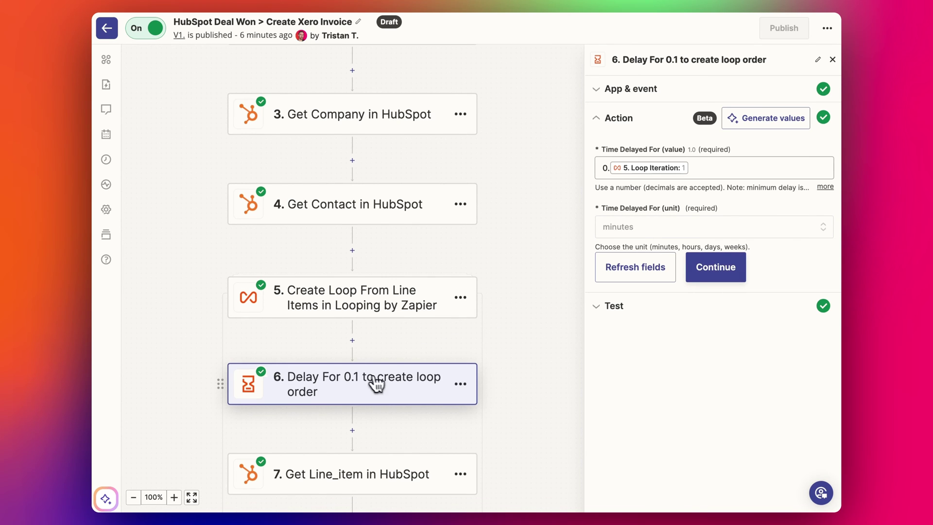
pyautogui.scroll(-1, 437, 389)
pyautogui.scroll(-1, 389, 377)
pyautogui.scroll(-3, 370, 372)
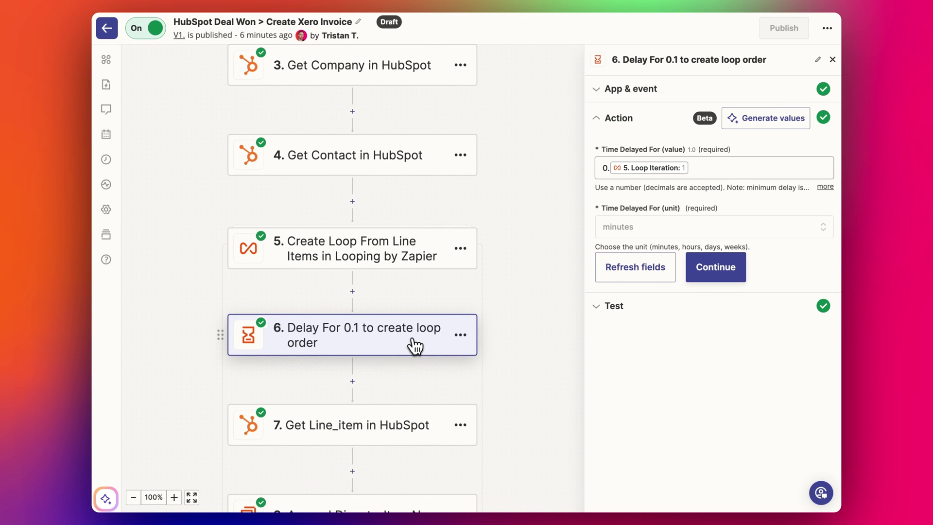
pyautogui.scroll(-4, 415, 345)
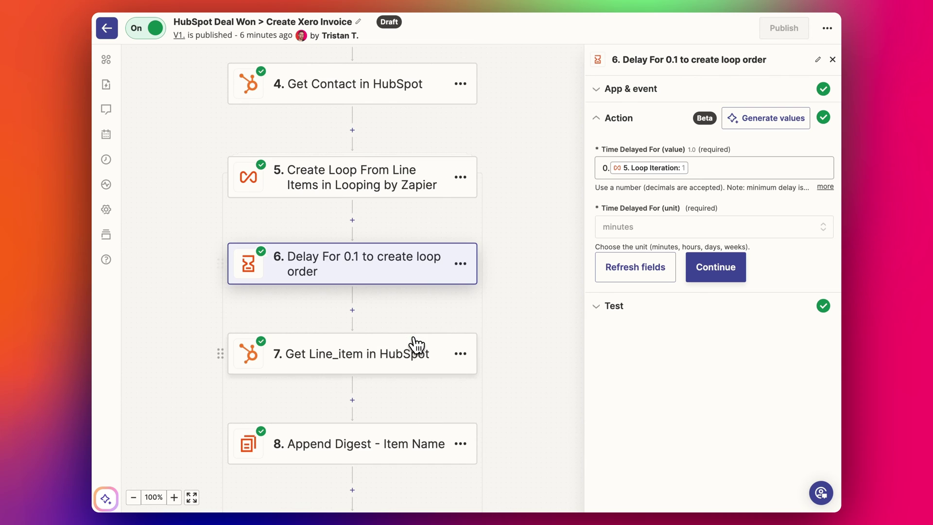
pyautogui.scroll(-1, 384, 336)
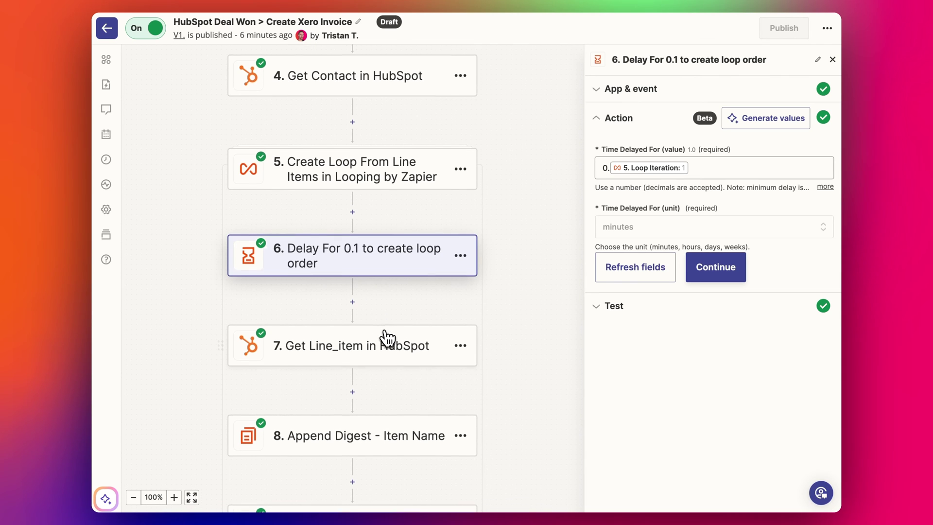
pyautogui.click(377, 341)
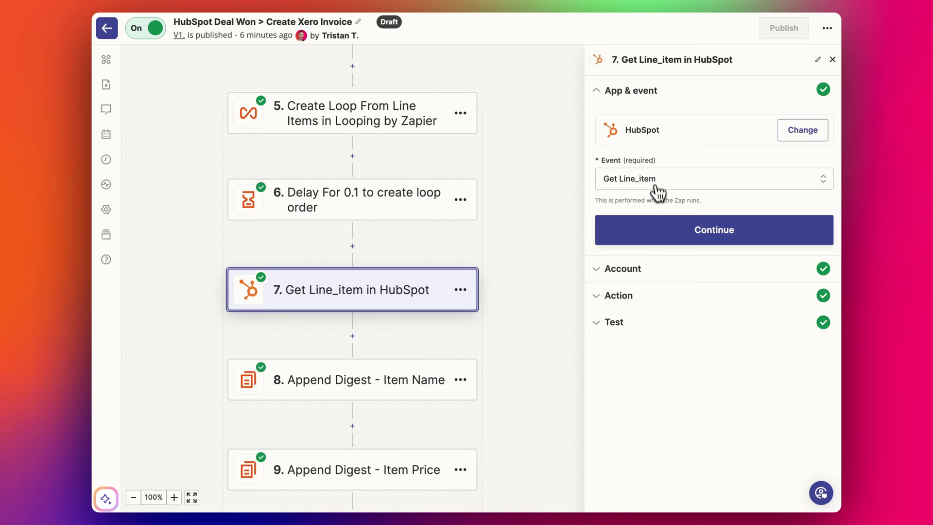
pyautogui.click(662, 295)
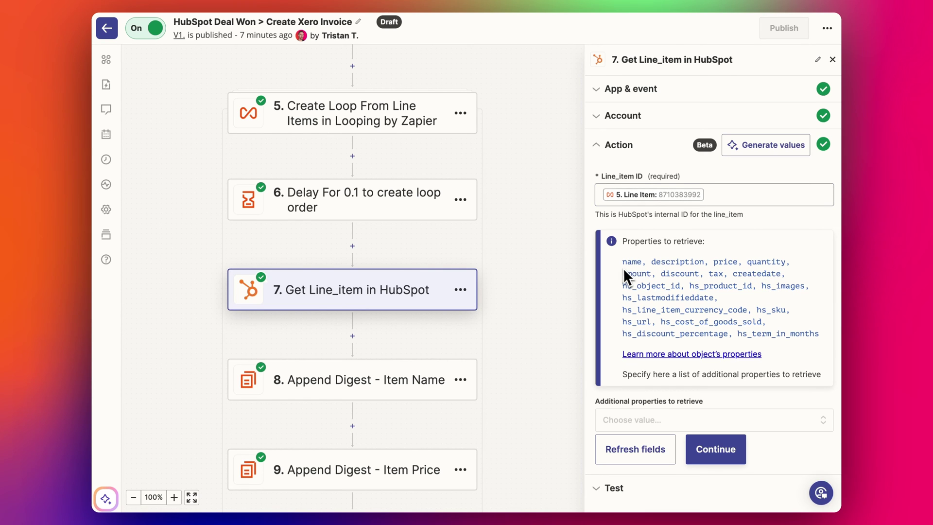
# Examine the line item properties to retrieve and read through the Get Line_item test results
pyautogui.moveTo(624, 263); pyautogui.dragTo(784, 334)
pyautogui.click(785, 334)
pyautogui.click(710, 451)
pyautogui.scroll(-5, 677, 389)
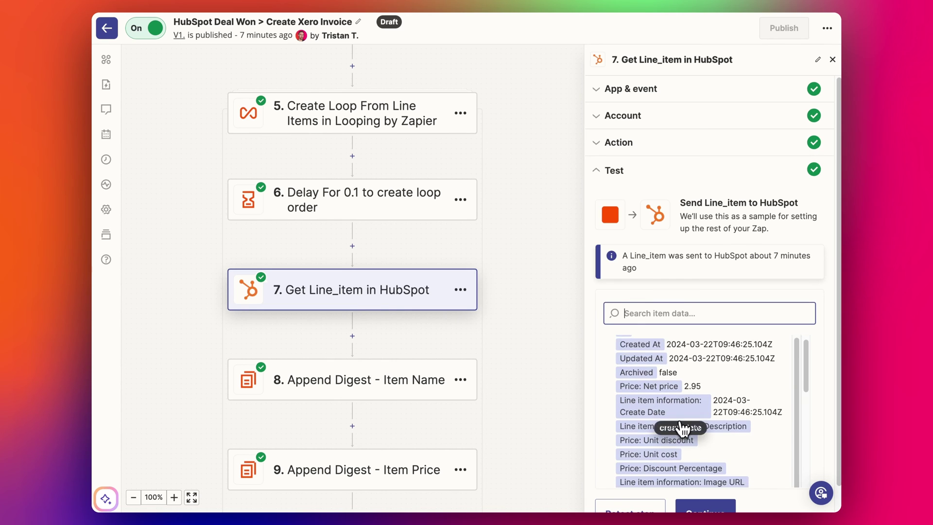
pyautogui.scroll(-3, 437, 308)
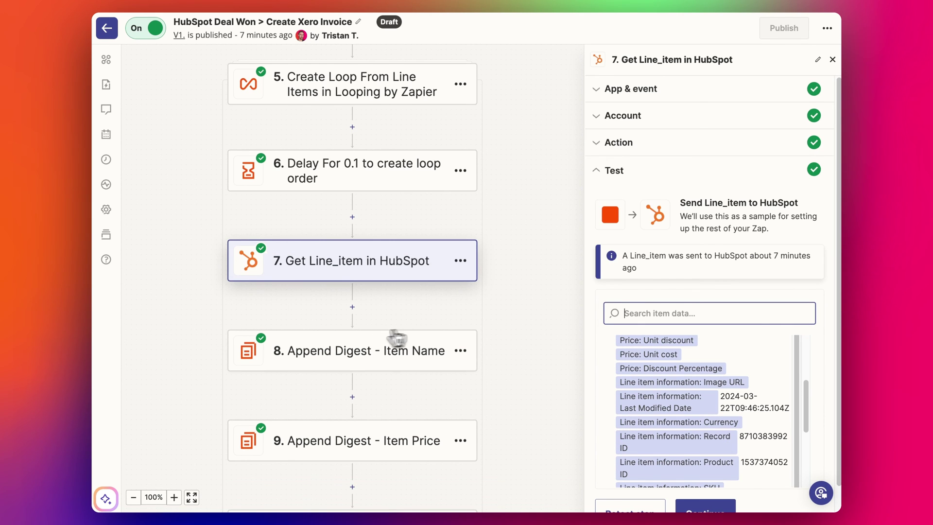
# Open the Append Digest - Item Name step and review its event and the item price and quantity digest steps below it
pyautogui.click(381, 354)
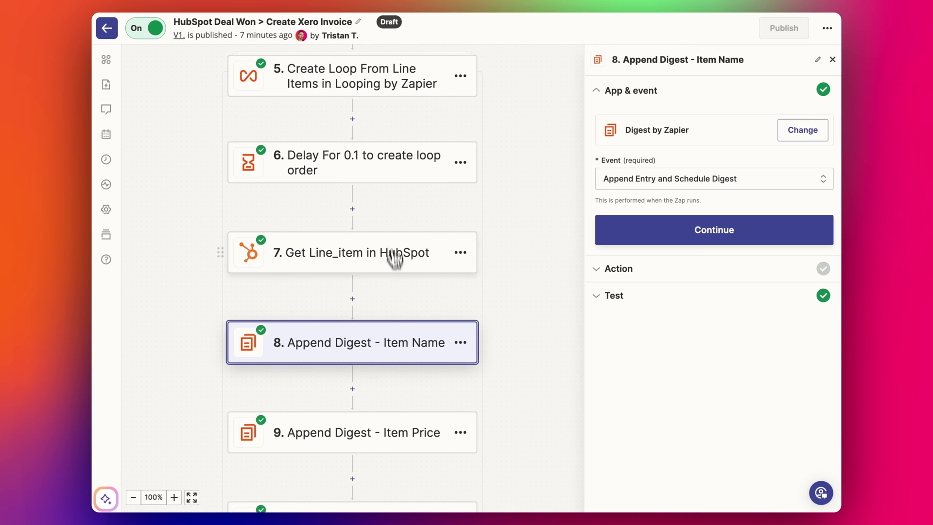
pyautogui.scroll(-4, 396, 335)
pyautogui.scroll(-2, 362, 345)
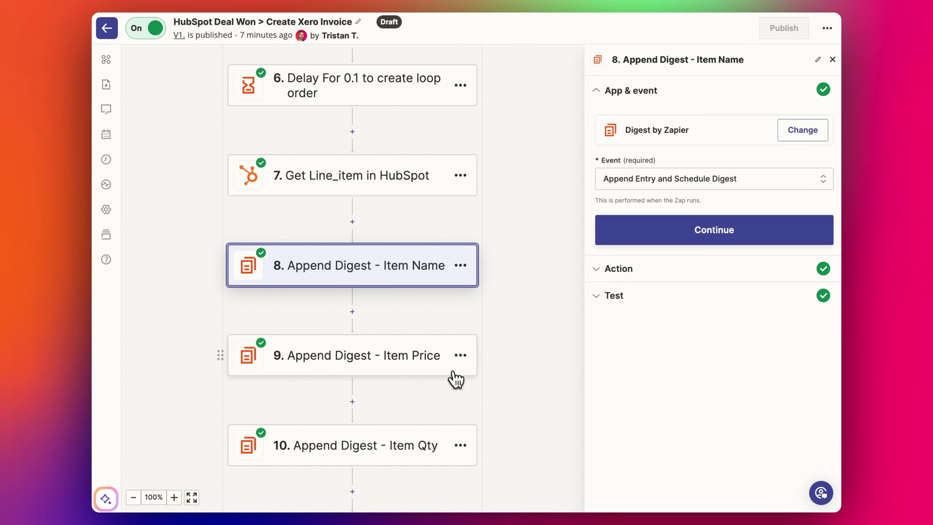
# Review the Append Digest - Item Name step's title, entry mapping and frequency choices, plus the step's duplicate and copy options
pyautogui.scroll(-1, 452, 375)
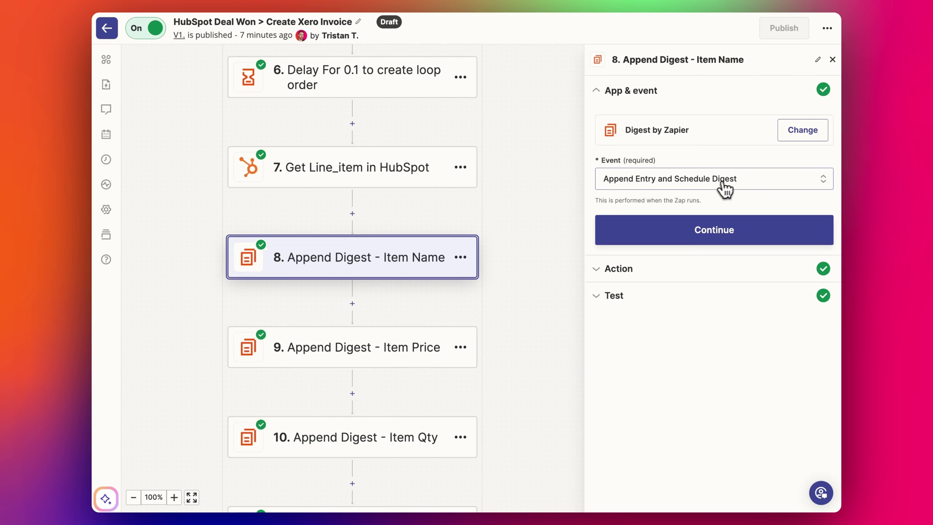
pyautogui.click(699, 236)
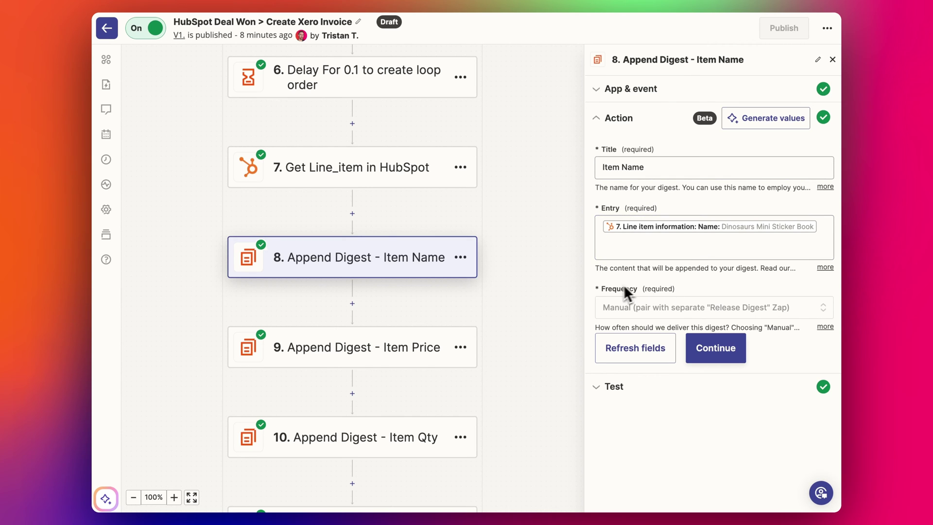
pyautogui.click(626, 310)
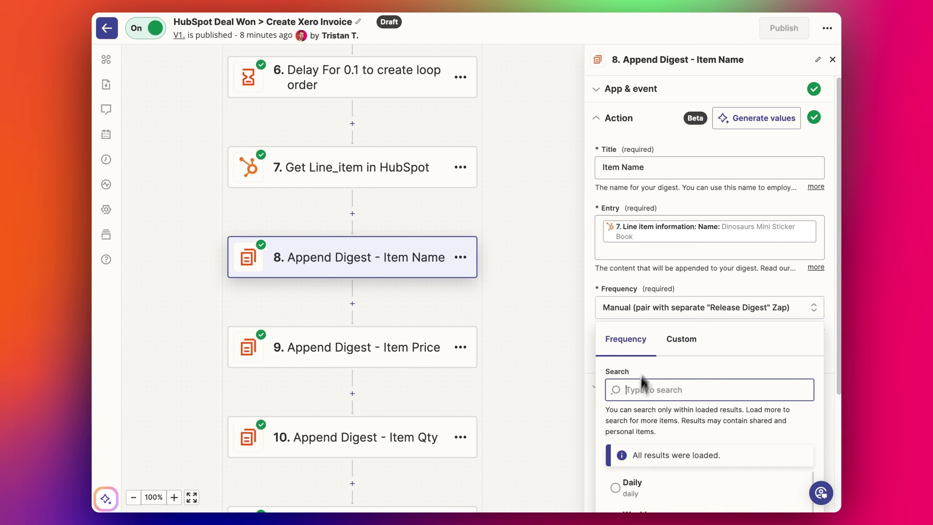
pyautogui.scroll(-3, 636, 409)
pyautogui.click(696, 456)
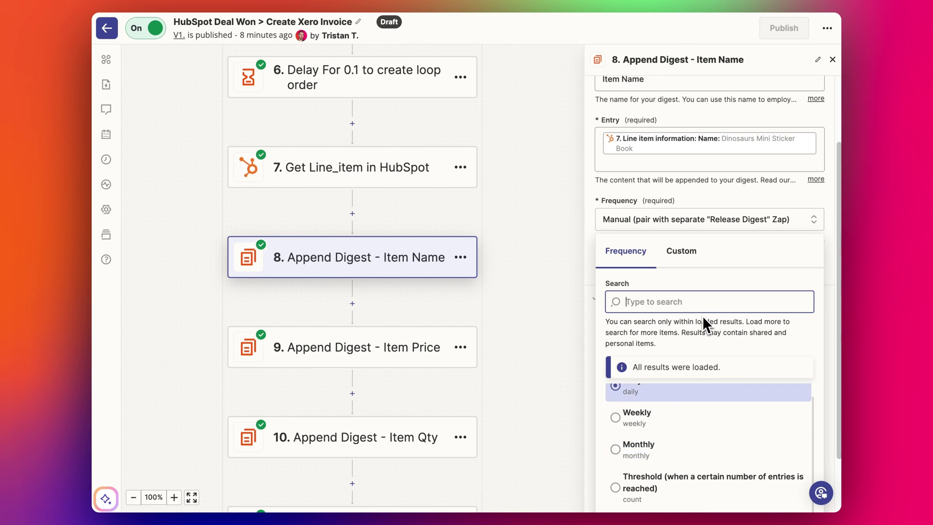
pyautogui.scroll(-3, 702, 317)
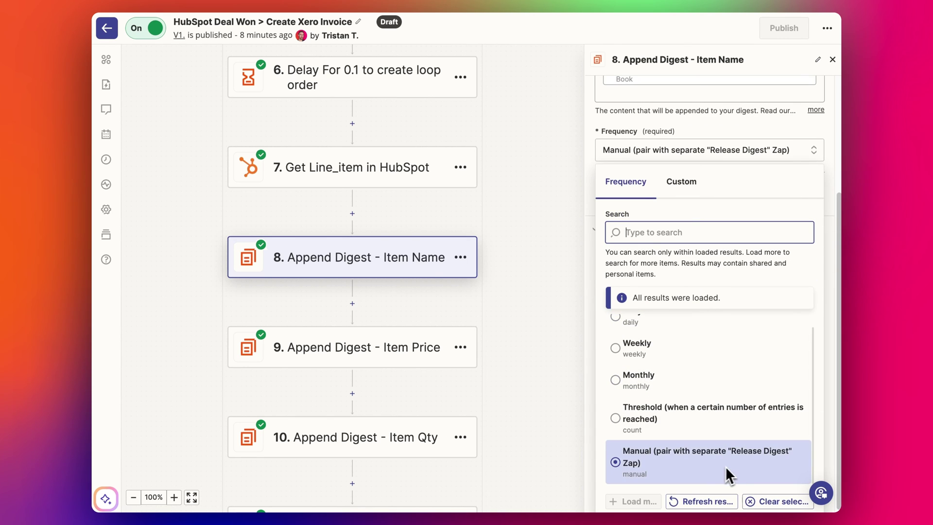
pyautogui.click(726, 128)
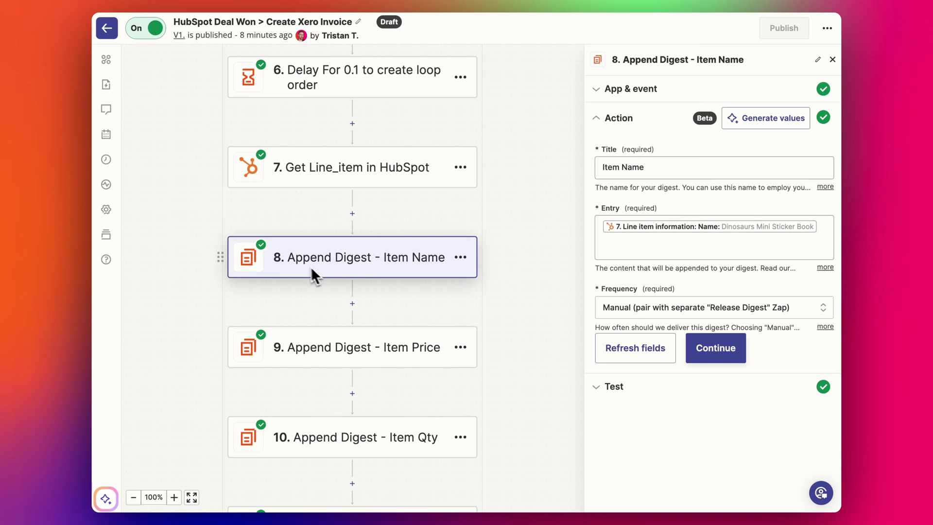
pyautogui.click(461, 258)
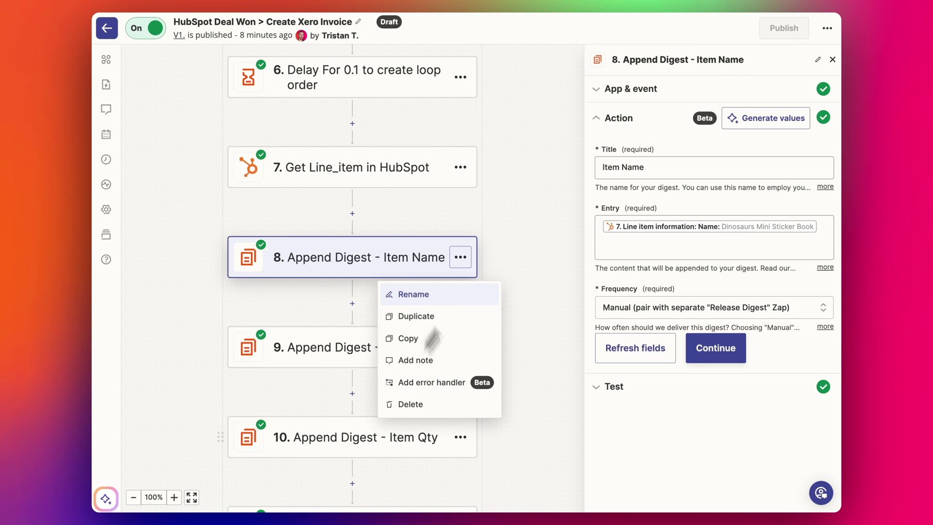
pyautogui.click(541, 296)
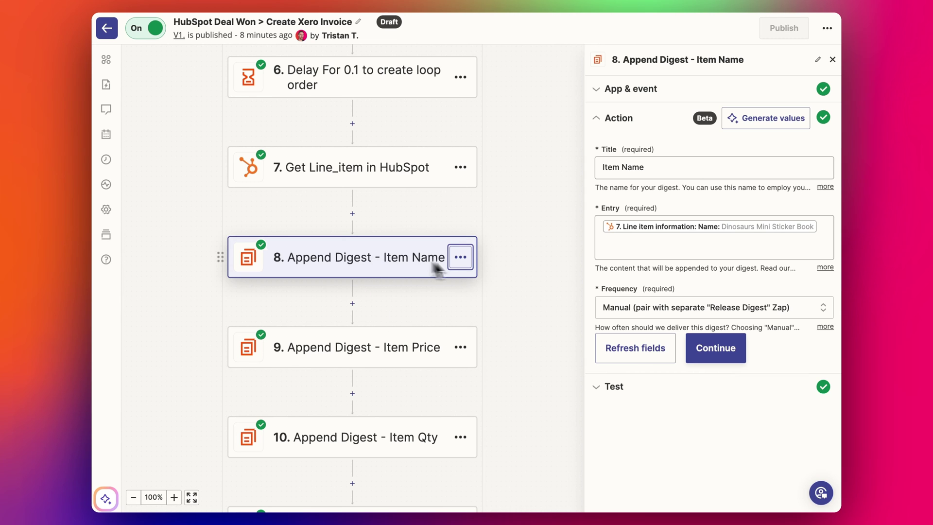
# Review the title, entry mapping and frequency of the Append Digest steps for item price and item quantity
pyautogui.click(394, 349)
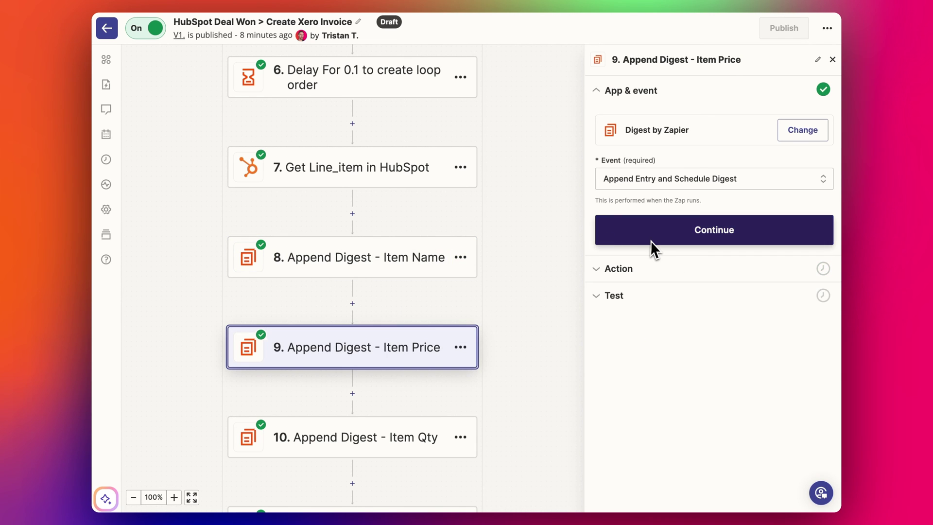
pyautogui.click(630, 273)
pyautogui.click(669, 230)
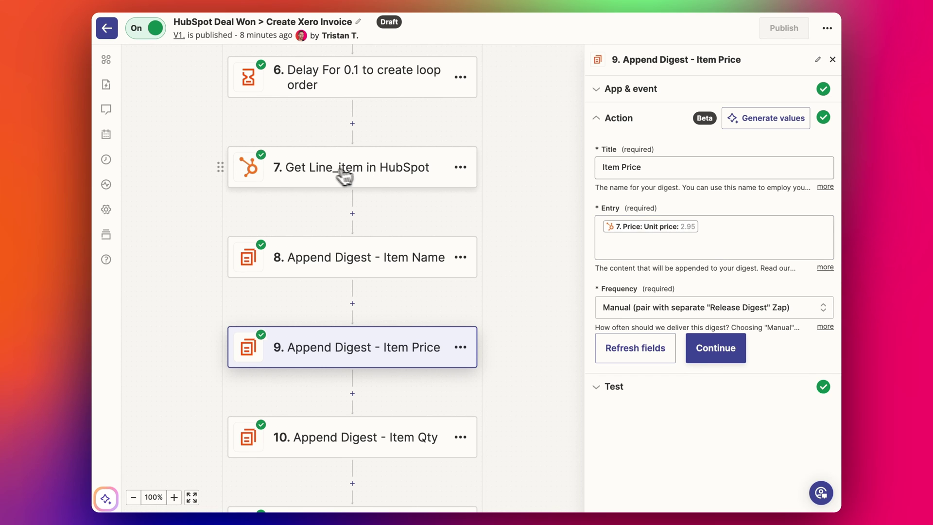
pyautogui.click(384, 445)
pyautogui.click(655, 269)
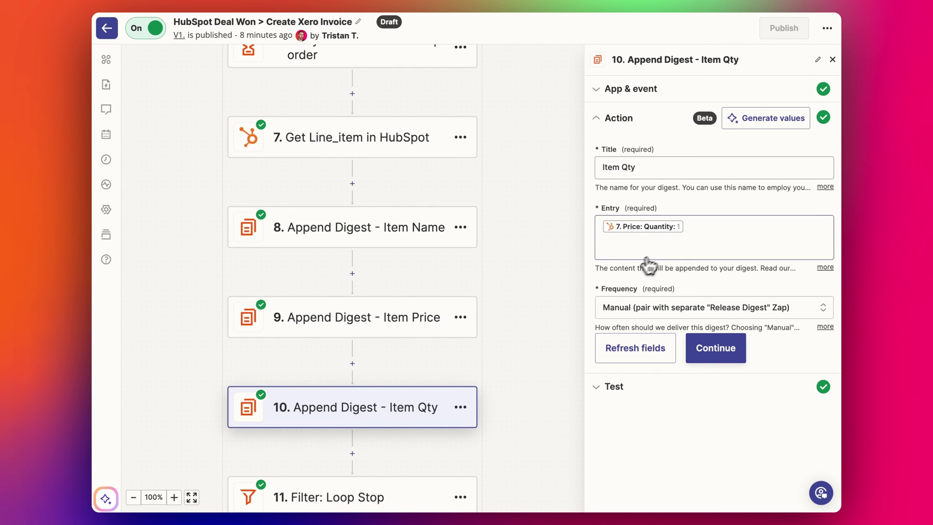
# Open the Loop Stop filter and review the condition that must be met for the Zap to continue
pyautogui.scroll(-3, 387, 357)
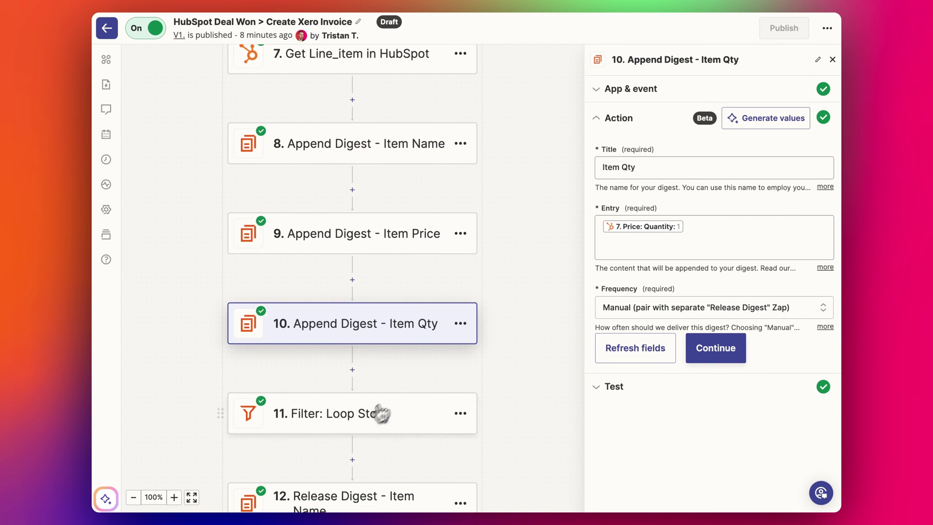
pyautogui.click(388, 413)
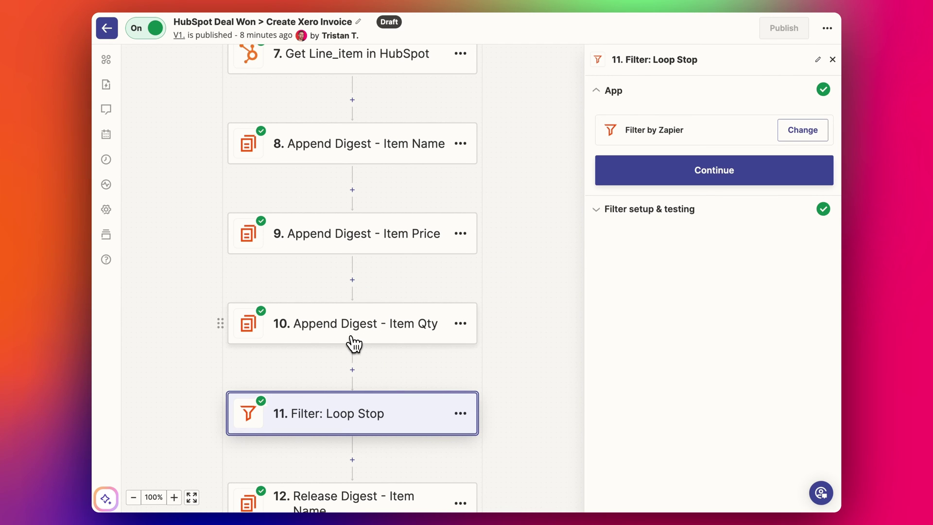
pyautogui.scroll(-5, 362, 359)
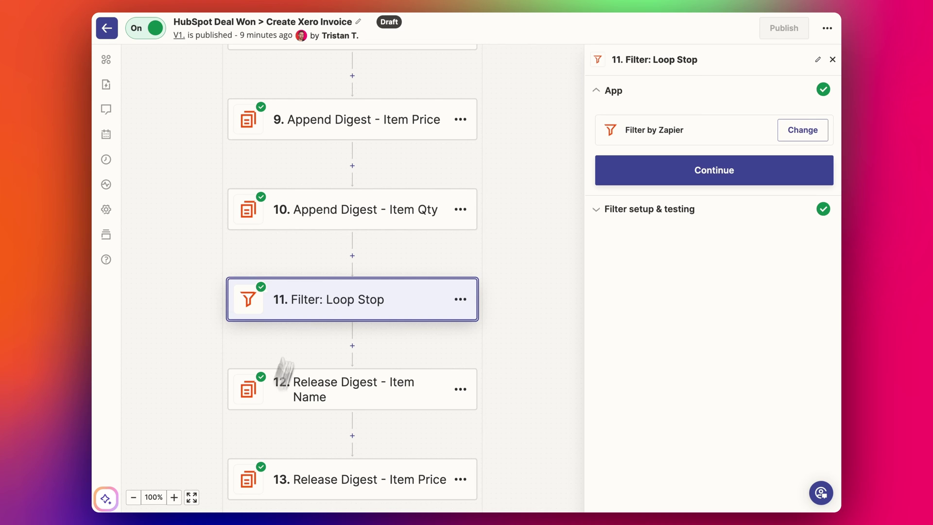
pyautogui.click(627, 214)
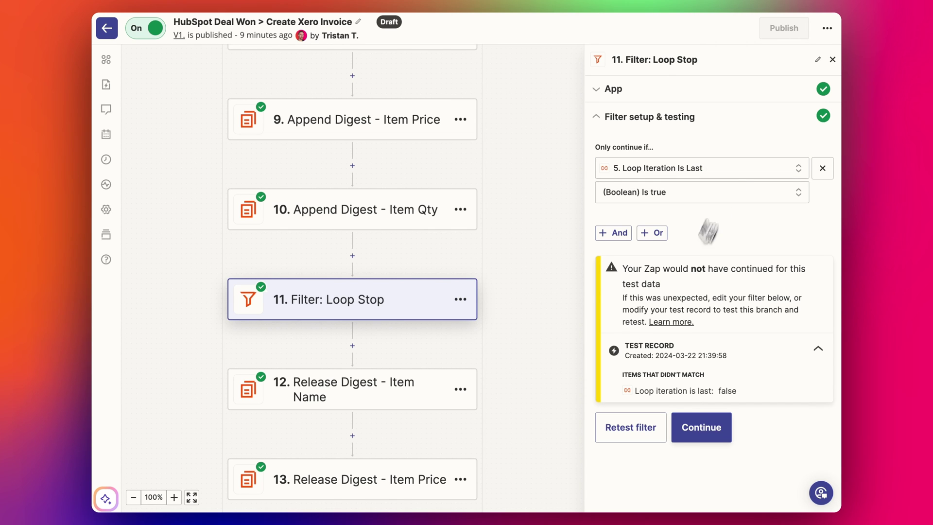
# Open the Release Digest - Item Name step, review its event and compare the release steps with the append digest steps above
pyautogui.scroll(-1, 398, 318)
pyautogui.scroll(-1, 388, 277)
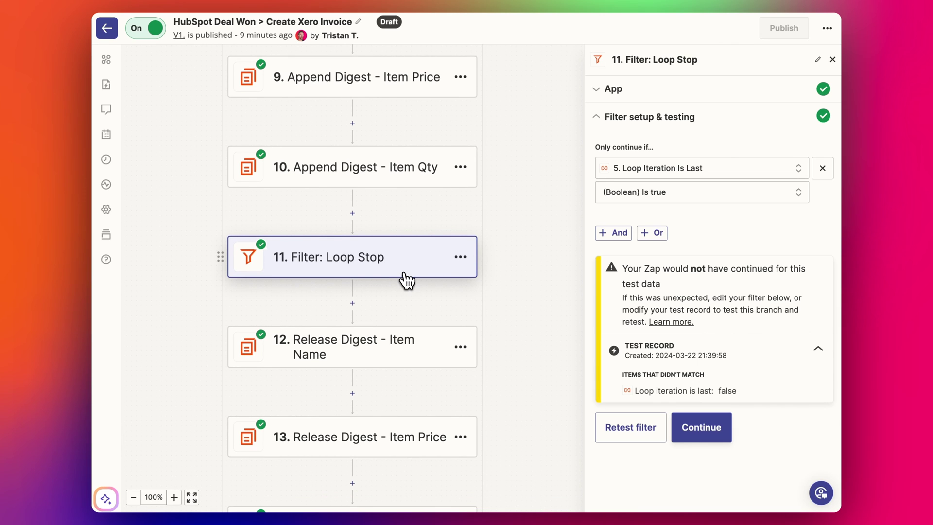
pyautogui.click(353, 362)
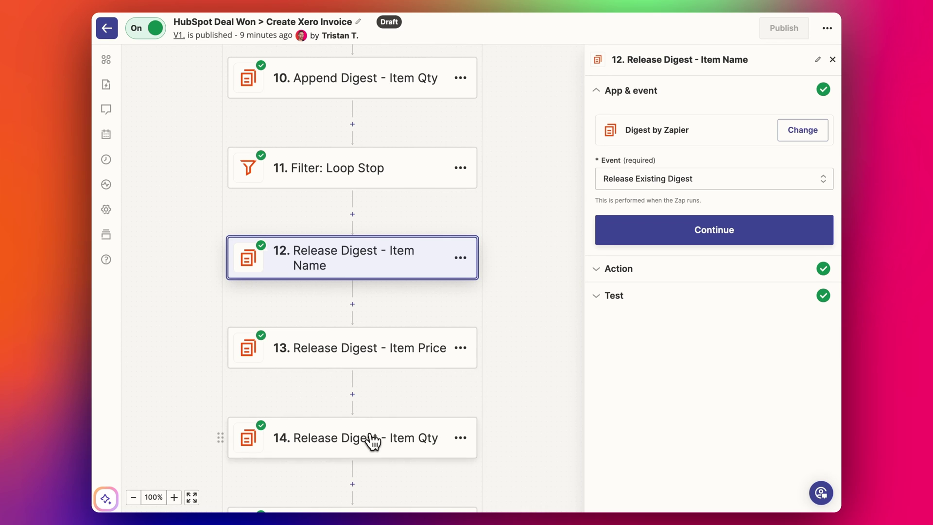
pyautogui.scroll(3, 475, 365)
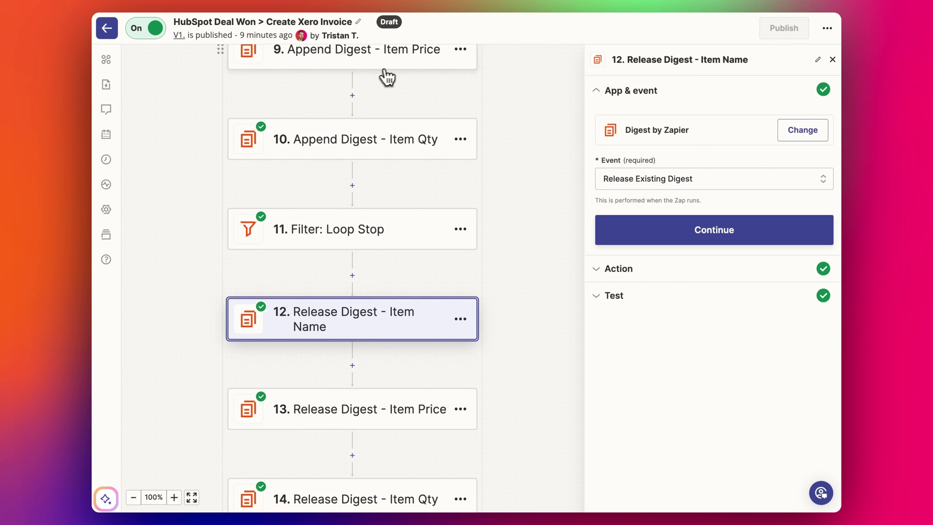
pyautogui.scroll(1, 386, 72)
pyautogui.scroll(4, 416, 80)
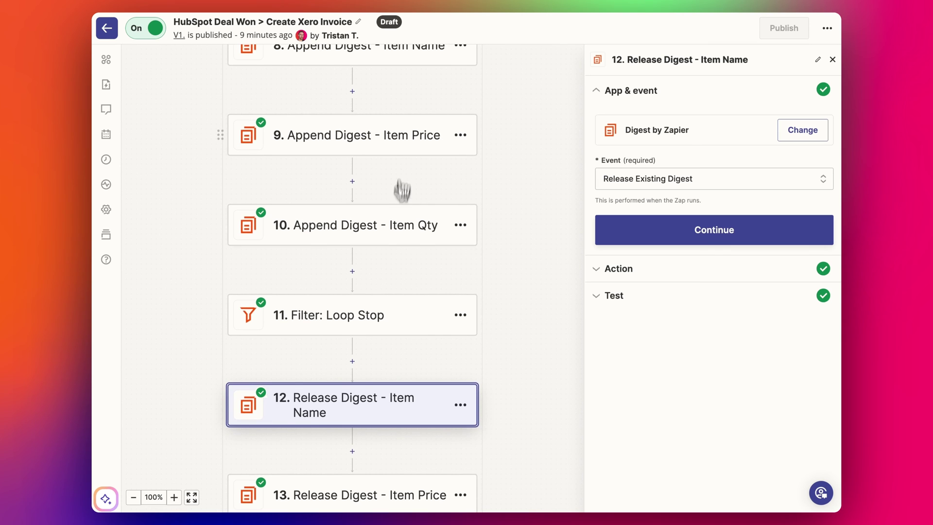
pyautogui.scroll(-9, 404, 228)
pyautogui.scroll(-7, 404, 265)
pyautogui.scroll(1, 335, 204)
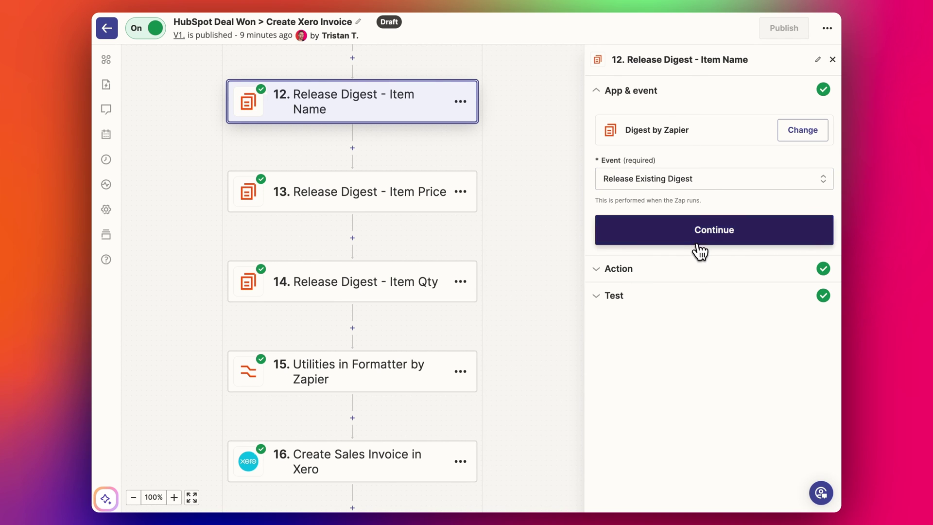
# Check which digest the Release Digest - Item Name step releases and examine the item list in its test results
pyautogui.click(685, 277)
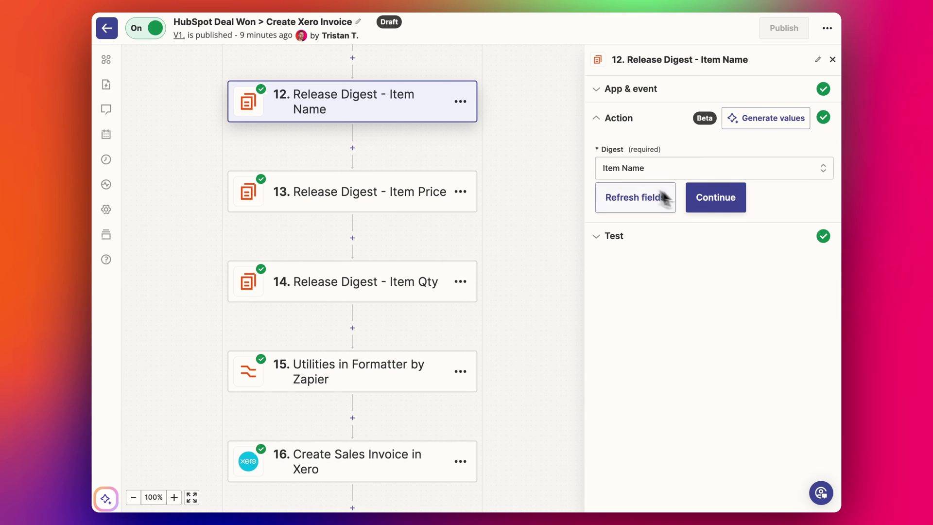
pyautogui.click(649, 243)
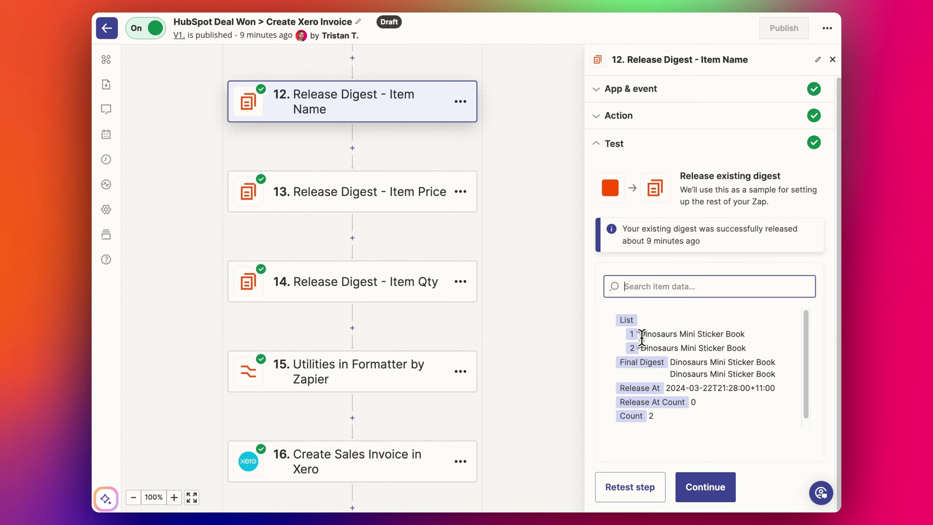
pyautogui.moveTo(641, 336); pyautogui.dragTo(752, 349)
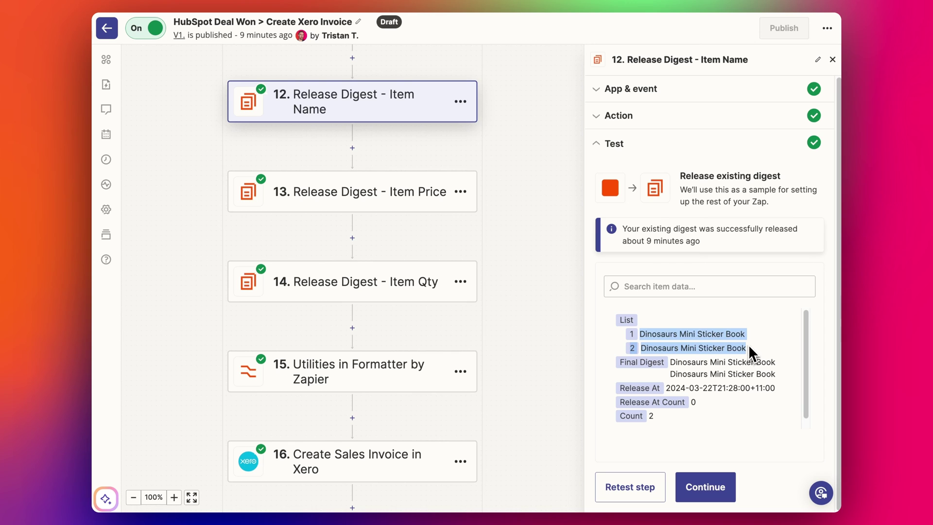
pyautogui.moveTo(663, 334); pyautogui.dragTo(754, 348)
pyautogui.click(750, 349)
pyautogui.moveTo(664, 336); pyautogui.dragTo(748, 352)
pyautogui.click(748, 351)
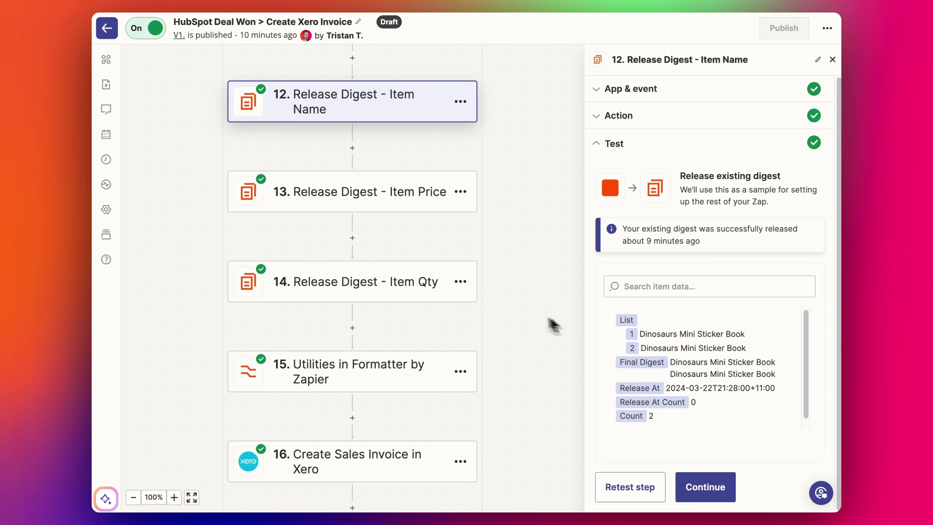
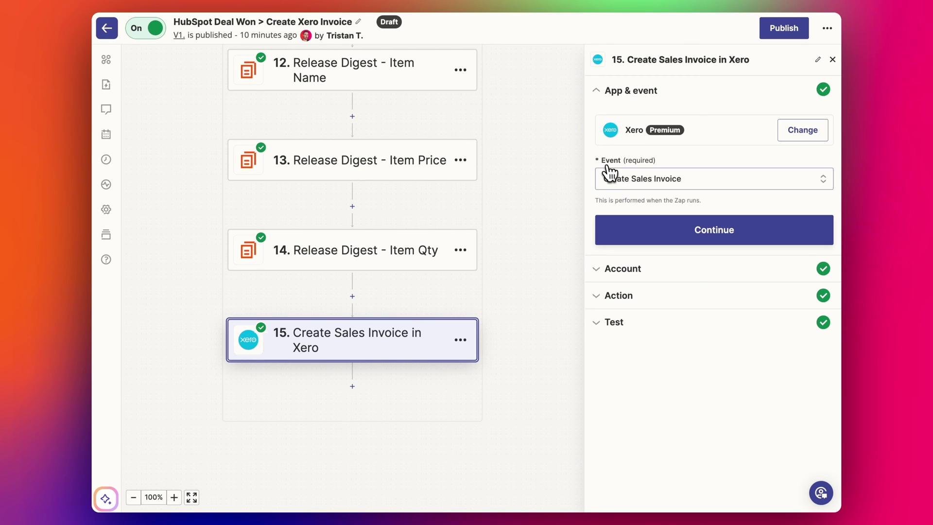
# Review the Xero sales invoice's organization, contact name and email mappings, tracing them back to the Get Company and Get Contact steps
pyautogui.click(680, 278)
pyautogui.click(669, 284)
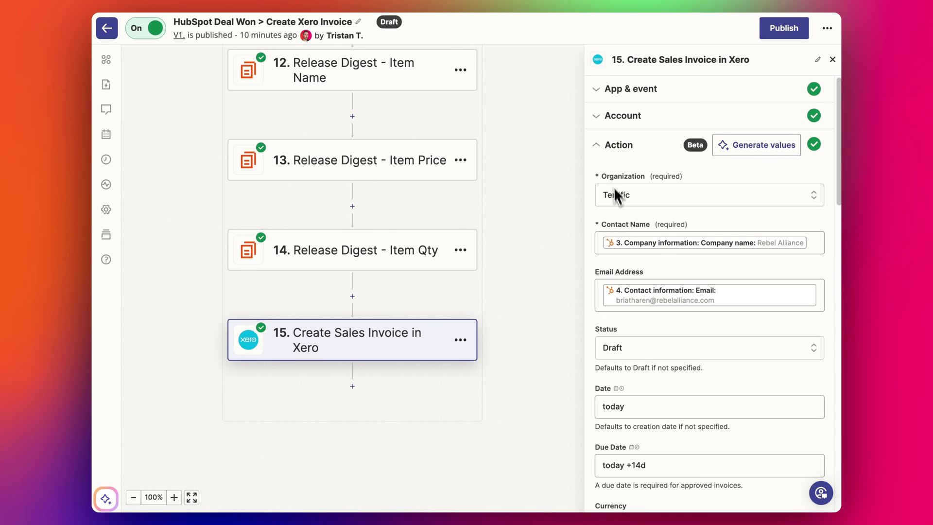
pyautogui.scroll(-1, 674, 197)
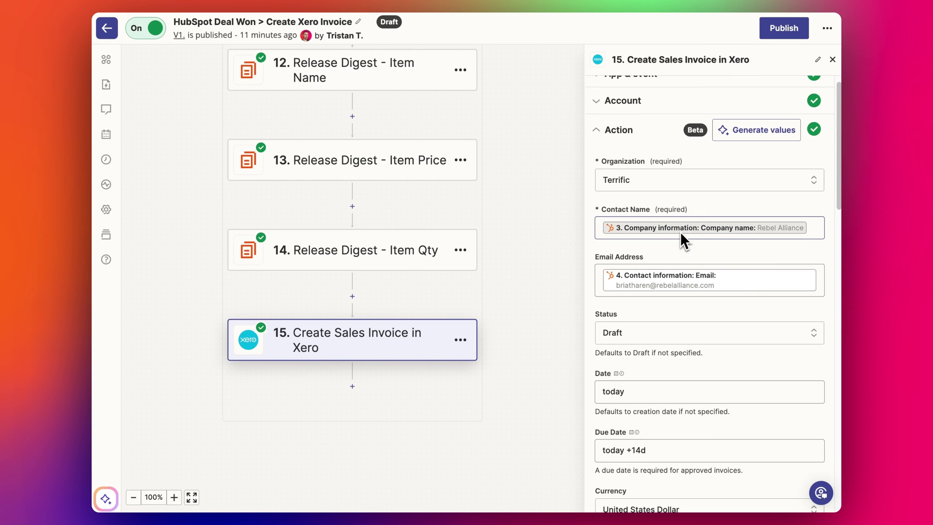
pyautogui.scroll(-1, 681, 232)
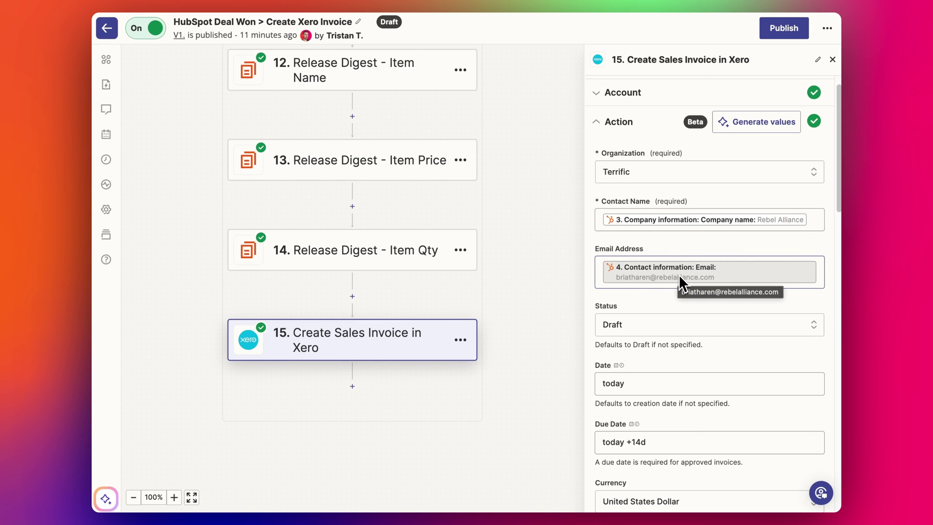
pyautogui.scroll(12, 574, 235)
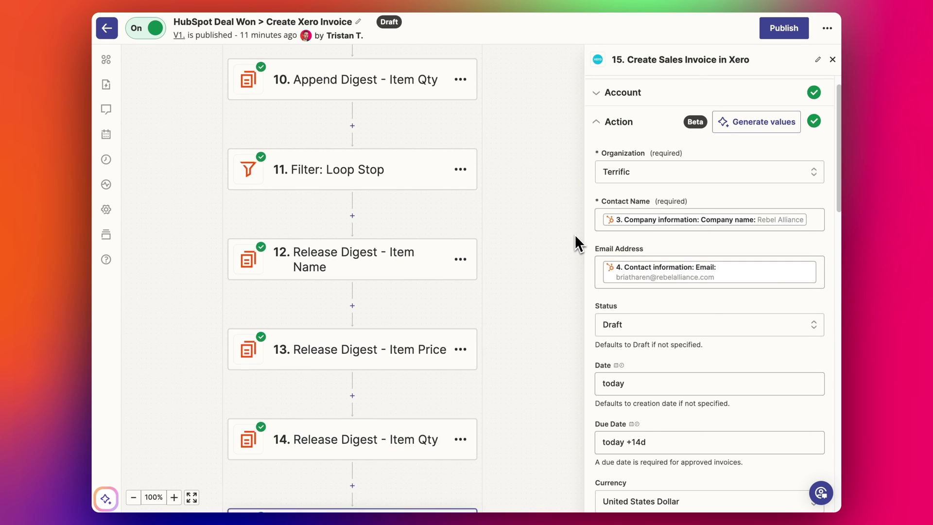
pyautogui.scroll(5, 292, 214)
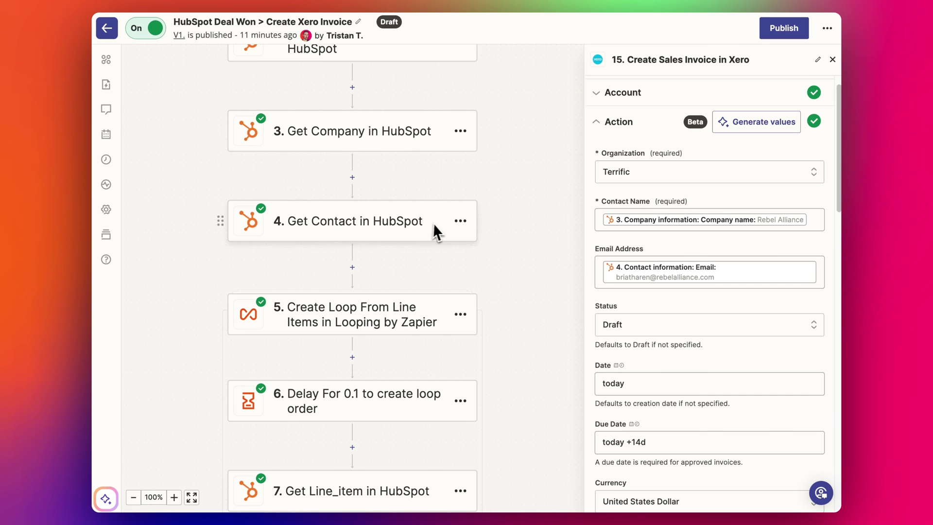
pyautogui.scroll(-6, 432, 217)
pyautogui.scroll(-10, 424, 217)
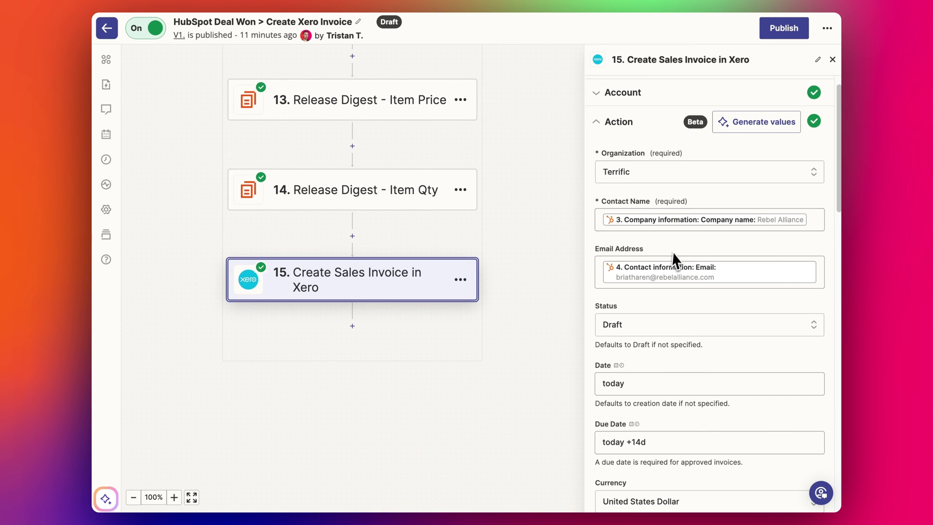
# Review the Xero sales invoice's status, date, due date, currency and branding theme settings
pyautogui.scroll(-1, 670, 287)
pyautogui.scroll(-2, 670, 286)
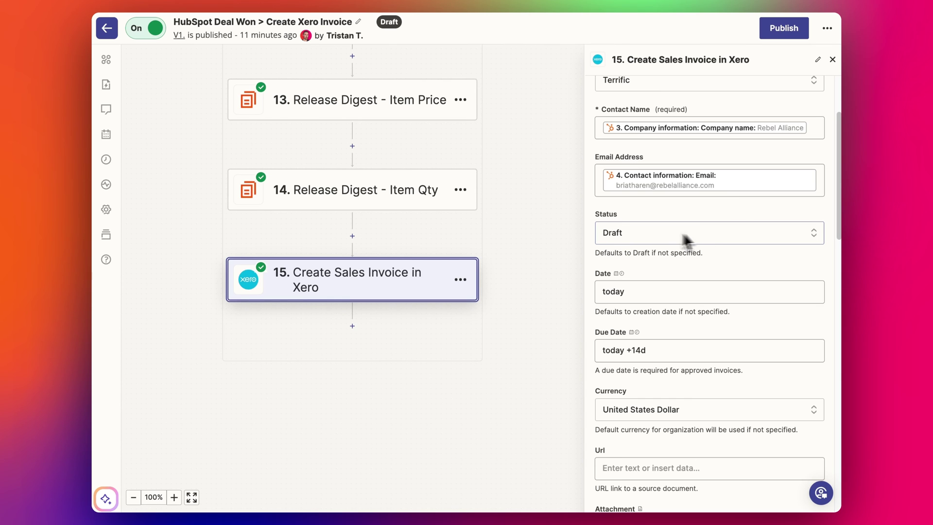
pyautogui.scroll(-2, 656, 233)
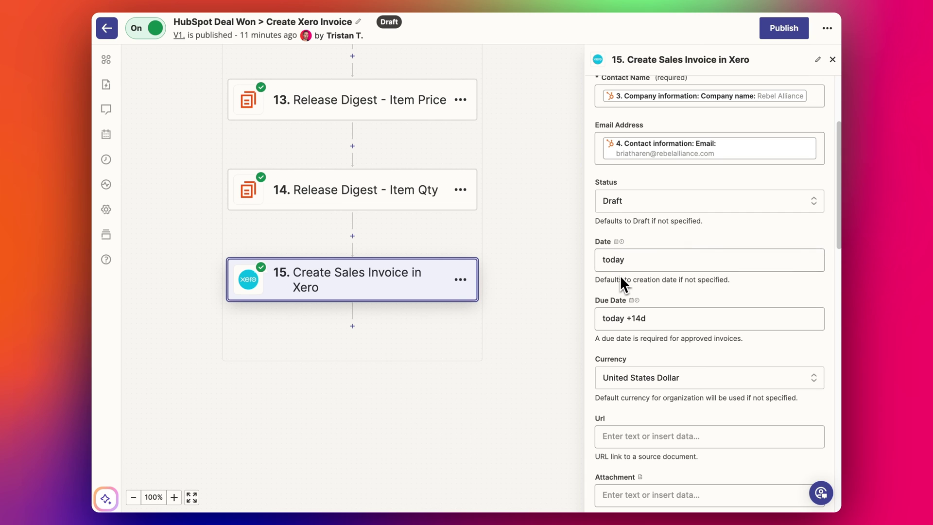
pyautogui.scroll(-4, 624, 264)
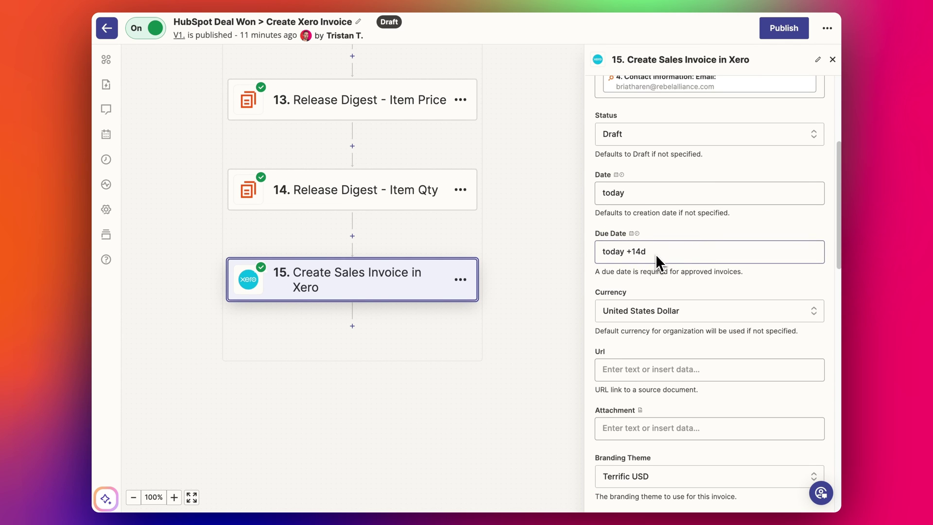
pyautogui.scroll(-3, 655, 254)
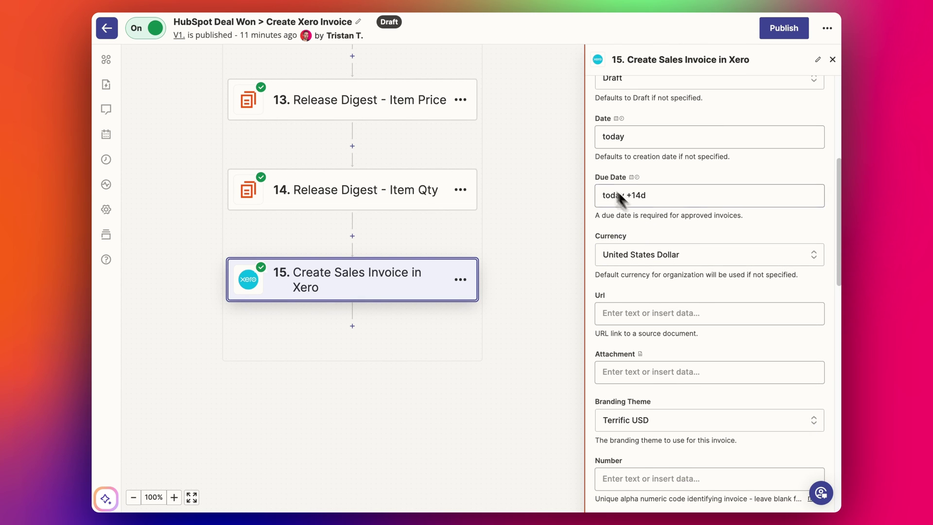
# Review the Xero sales invoice's number, reference and sent-to-contact settings, including the HubSpot Deal Id mapped to the reference
pyautogui.scroll(-1, 627, 223)
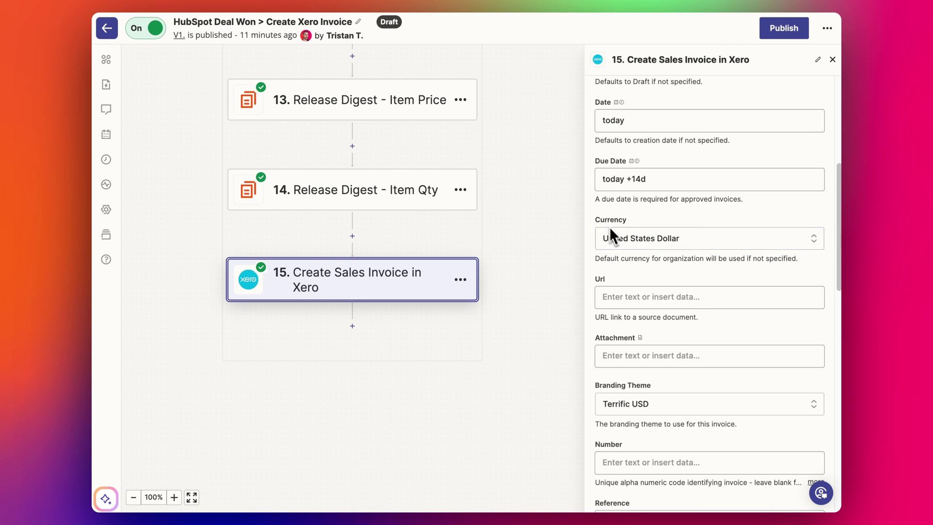
pyautogui.scroll(-2, 630, 237)
pyautogui.scroll(-1, 676, 330)
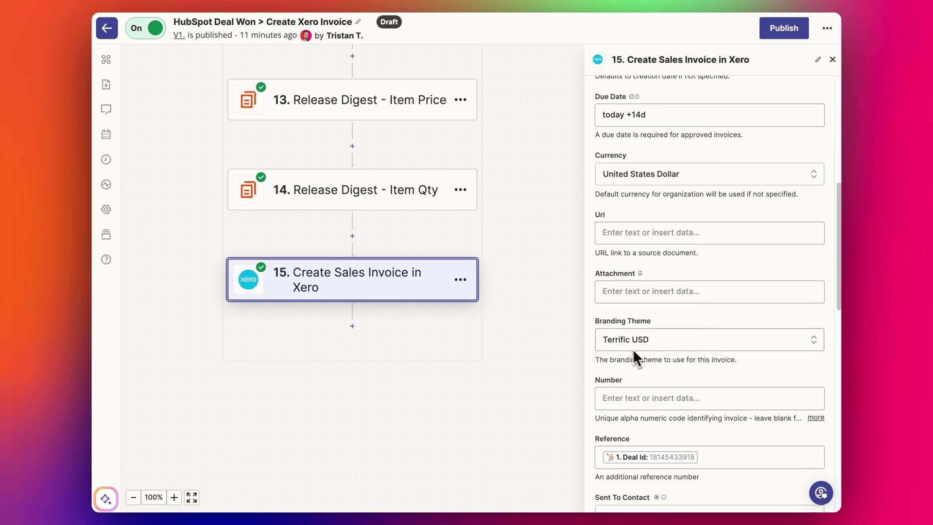
pyautogui.scroll(-2, 650, 328)
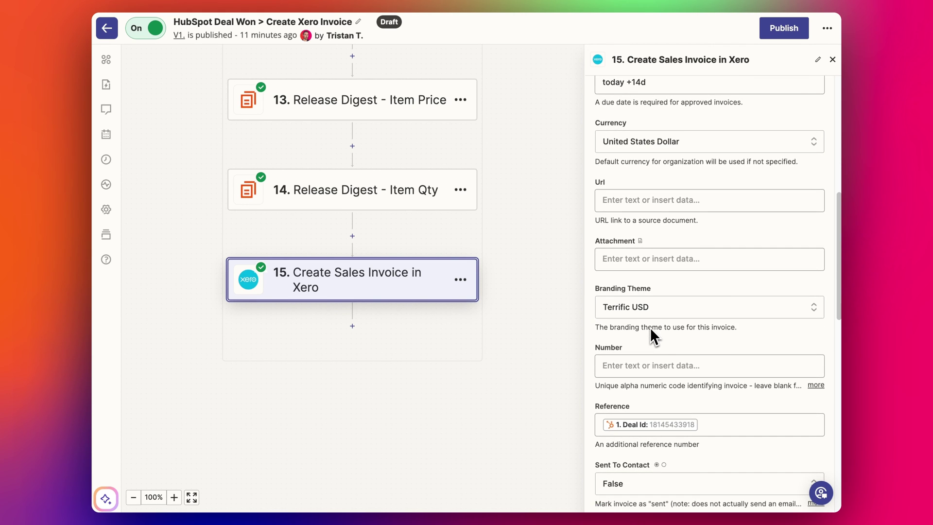
pyautogui.scroll(-5, 645, 266)
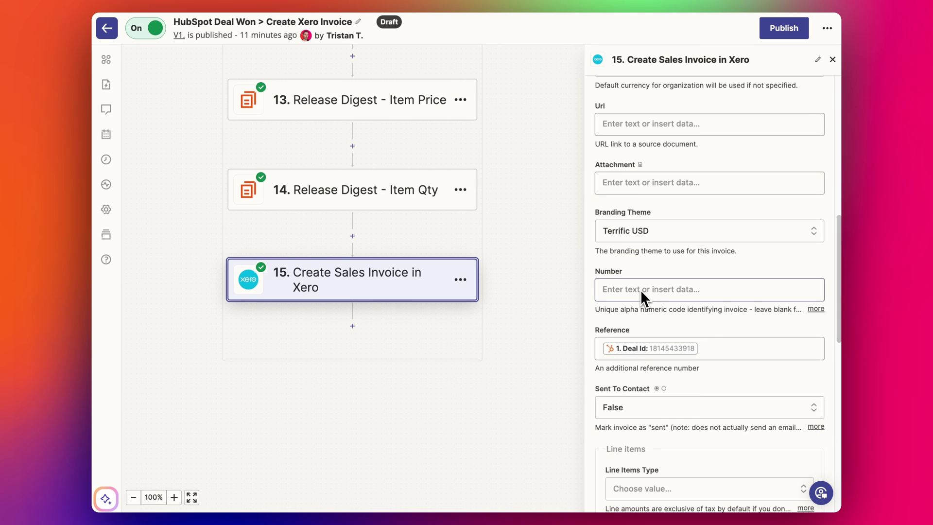
pyautogui.scroll(-1, 641, 287)
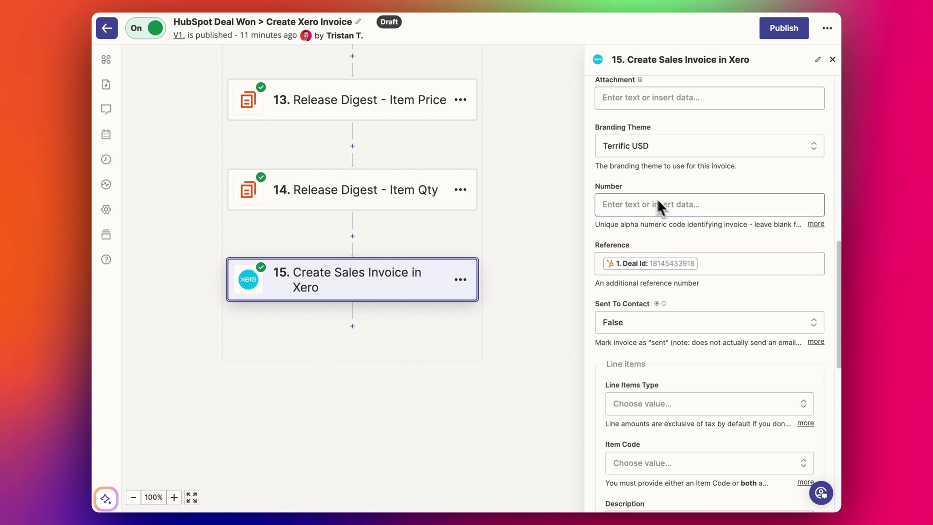
pyautogui.click(605, 246)
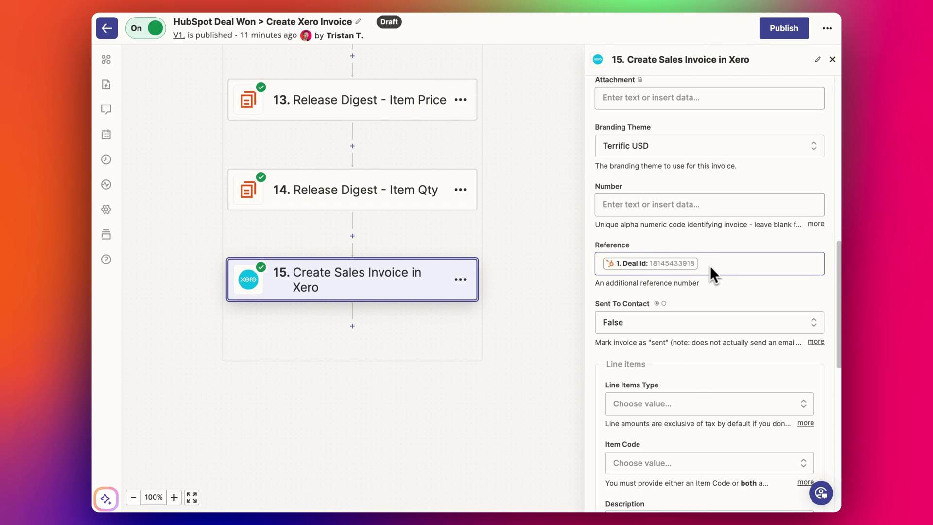
pyautogui.scroll(-3, 715, 267)
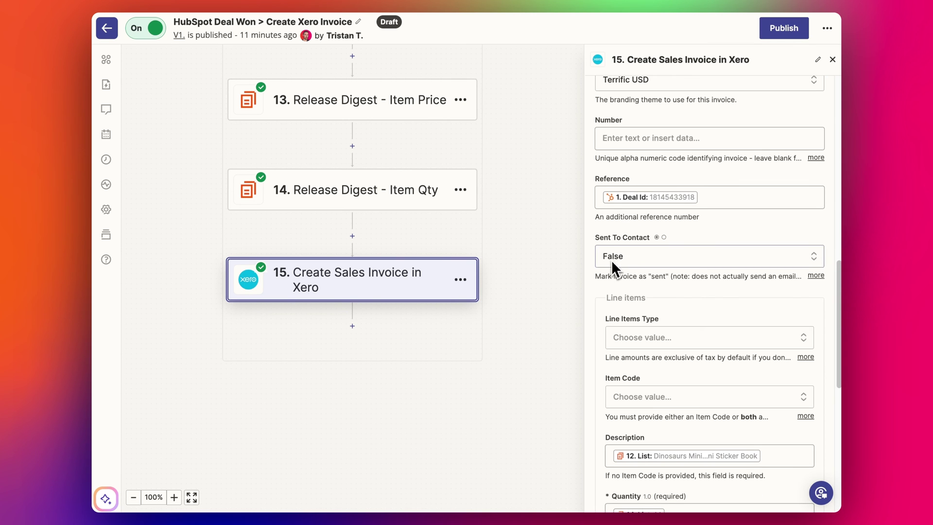
pyautogui.scroll(-1, 661, 267)
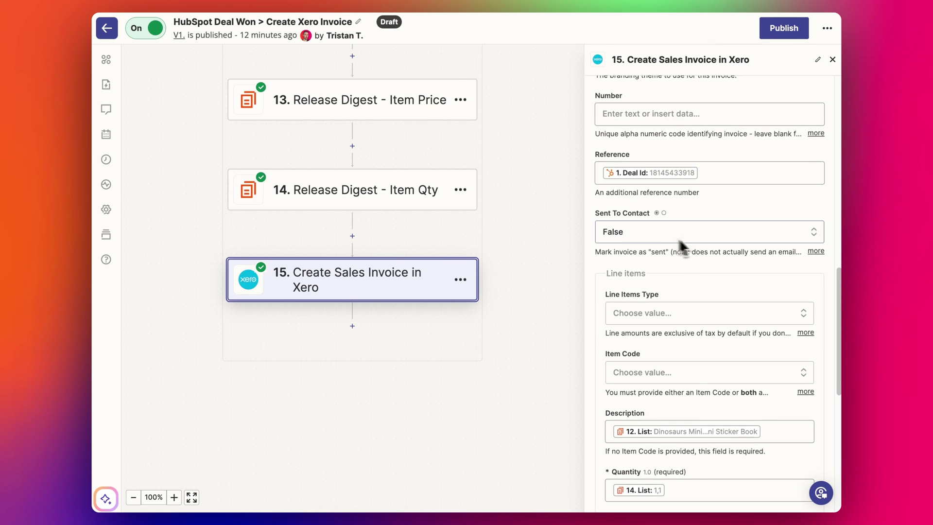
pyautogui.scroll(-1, 656, 243)
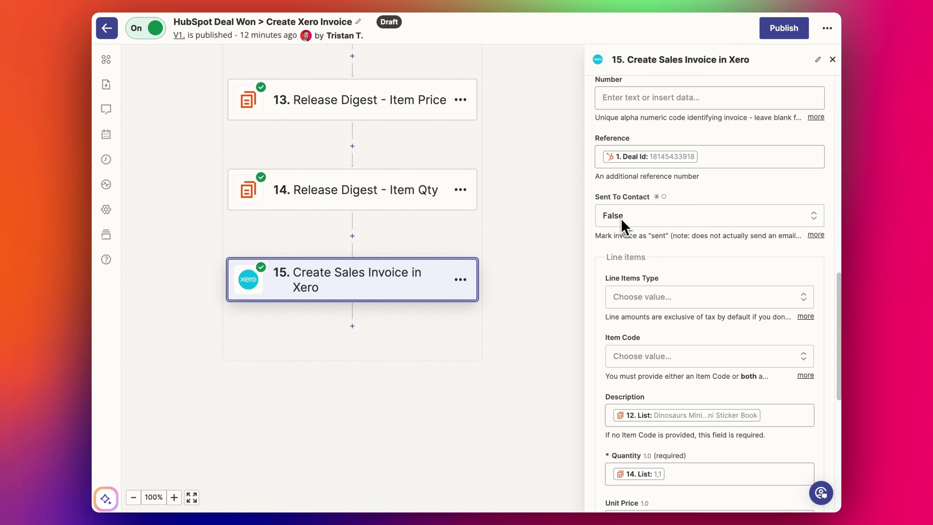
# Examine how the invoice's line item description, quantity and unit price are mapped to the lists from the Release Digest steps
pyautogui.scroll(-4, 670, 256)
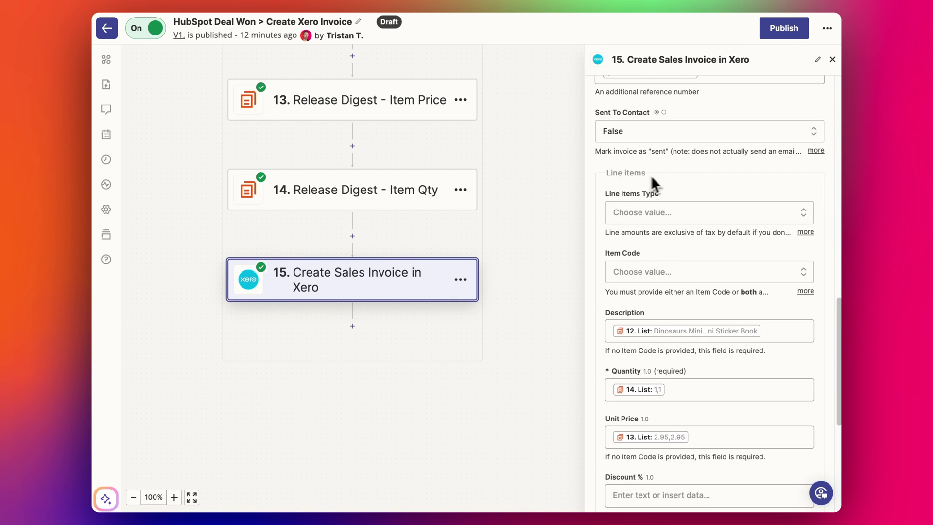
pyautogui.scroll(-1, 649, 174)
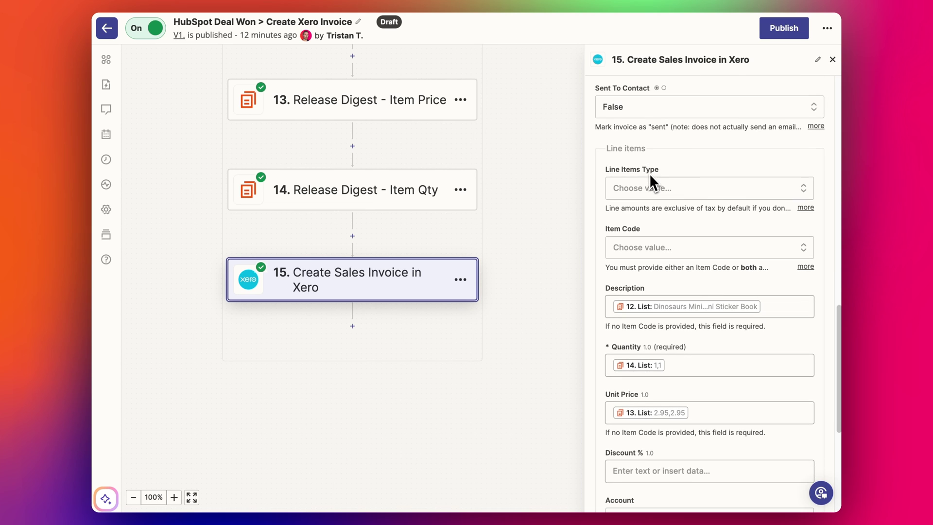
pyautogui.scroll(-1, 660, 237)
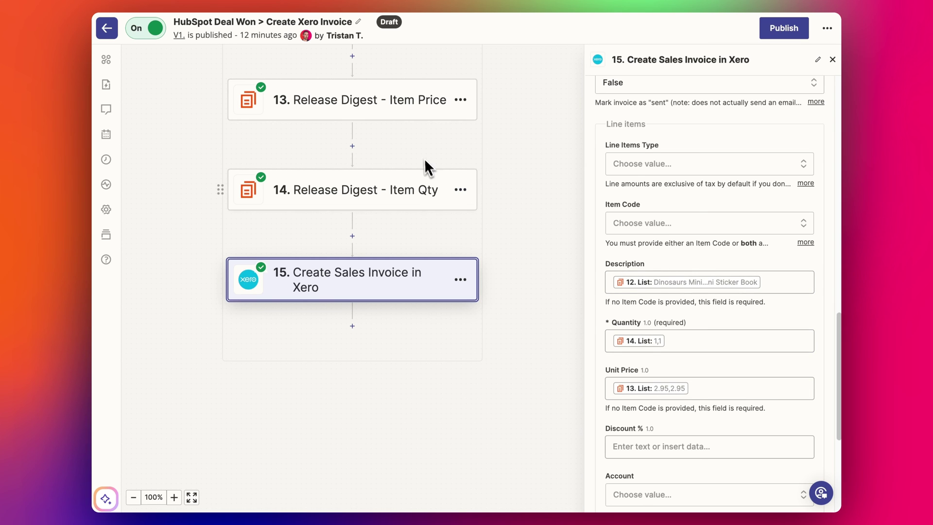
pyautogui.scroll(-1, 660, 237)
pyautogui.scroll(-1, 698, 233)
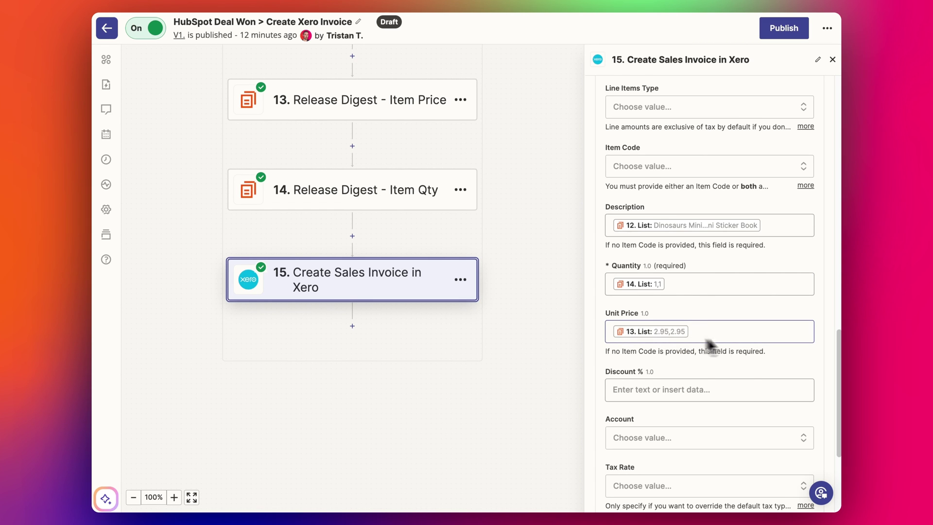
# Check the line items' discount, account, tax rate and tracking fields, and continue to the sales invoice's test
pyautogui.scroll(-3, 724, 337)
pyautogui.scroll(-5, 672, 318)
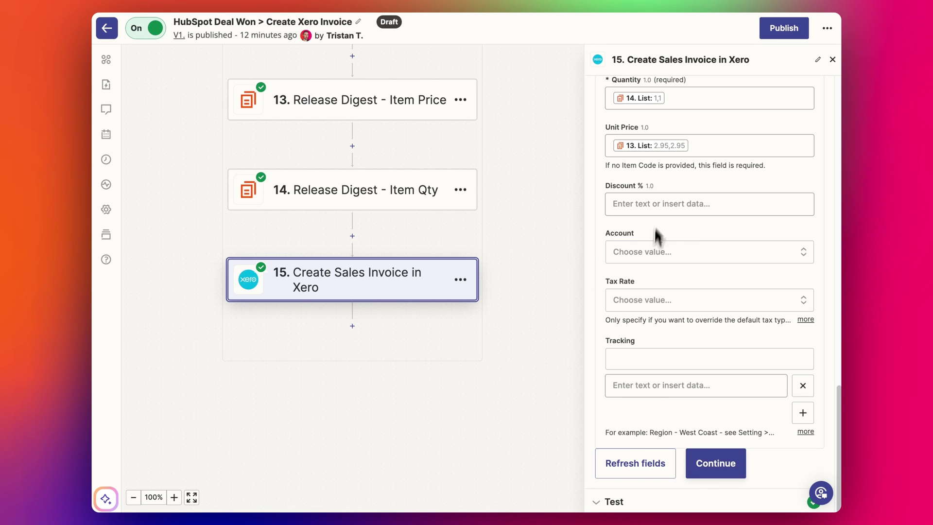
pyautogui.click(642, 197)
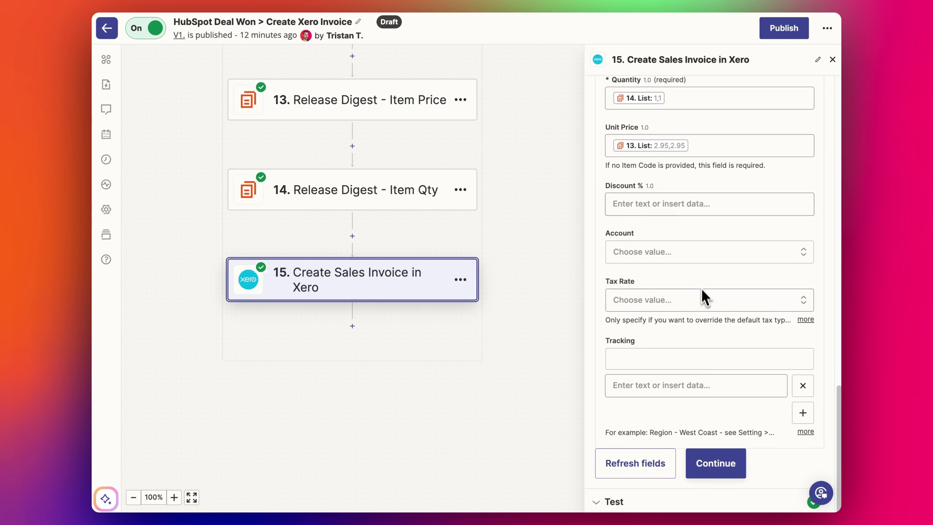
pyautogui.click(723, 472)
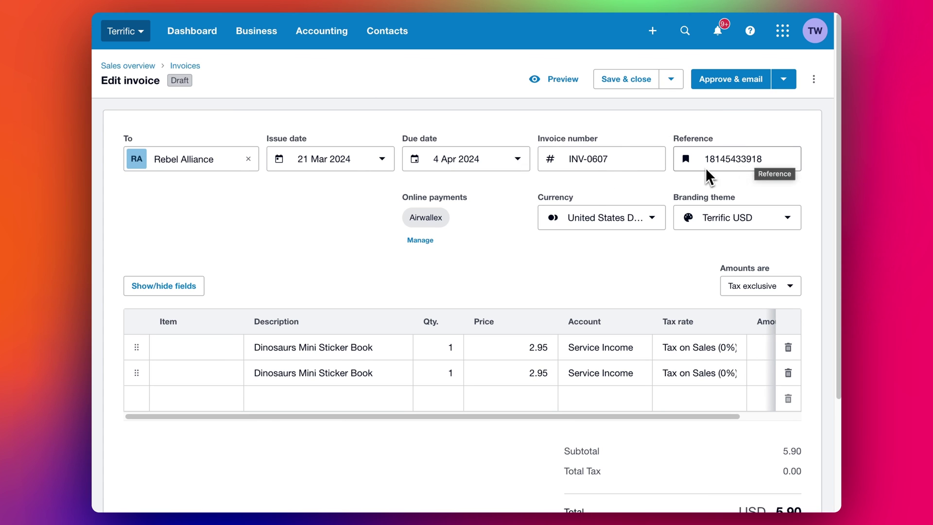
# Examine the created draft invoice in Xero, comparing its dates, reference, currency, branding theme, line items and totals with the Zap's mappings
pyautogui.scroll(-2, 462, 258)
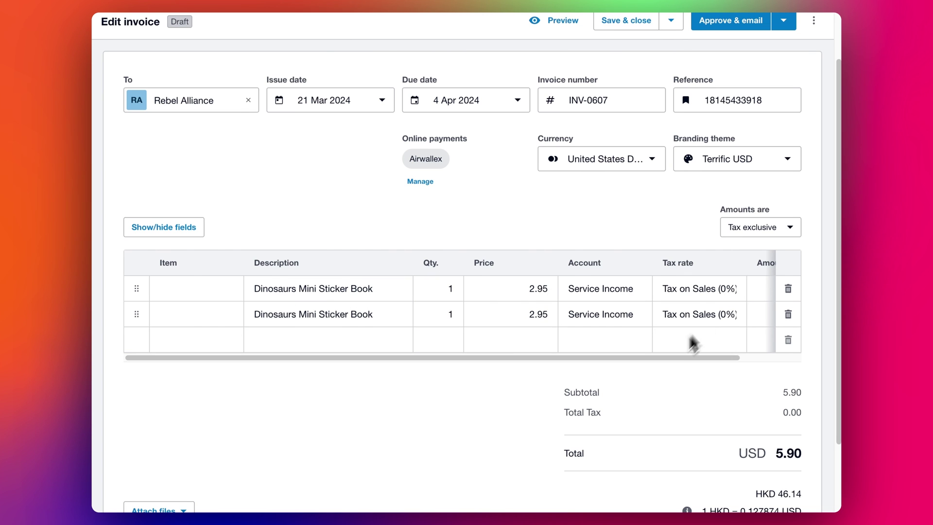
pyautogui.moveTo(700, 358); pyautogui.dragTo(661, 367)
pyautogui.scroll(-1, 677, 402)
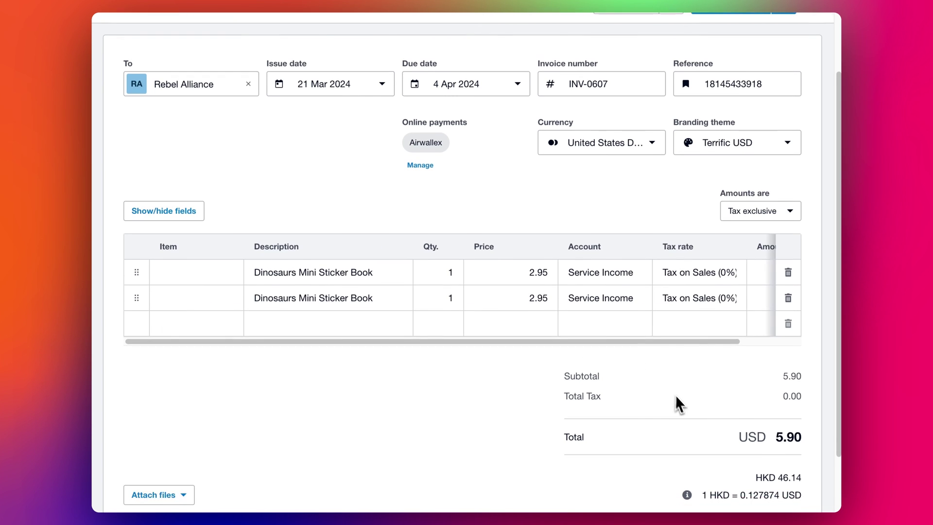
pyautogui.scroll(3, 624, 402)
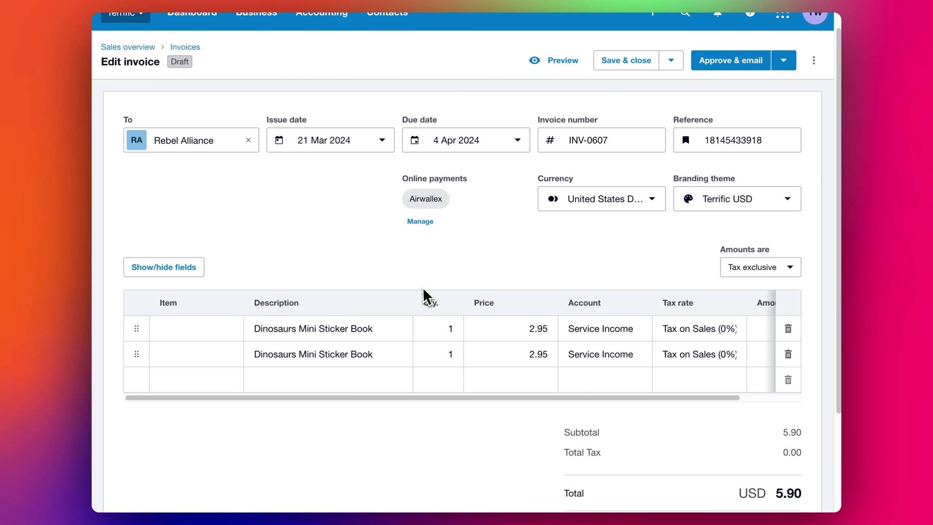
pyautogui.scroll(-2, 418, 284)
pyautogui.scroll(-2, 457, 379)
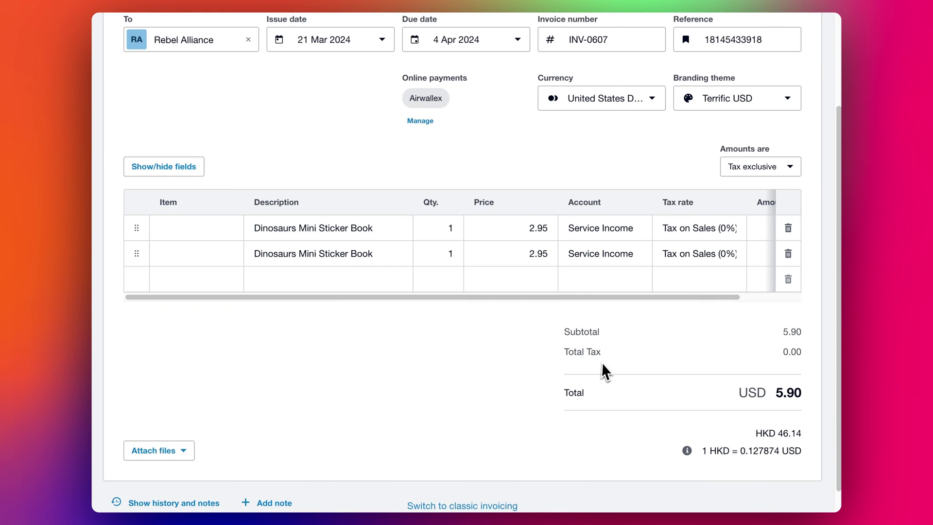
pyautogui.scroll(5, 605, 372)
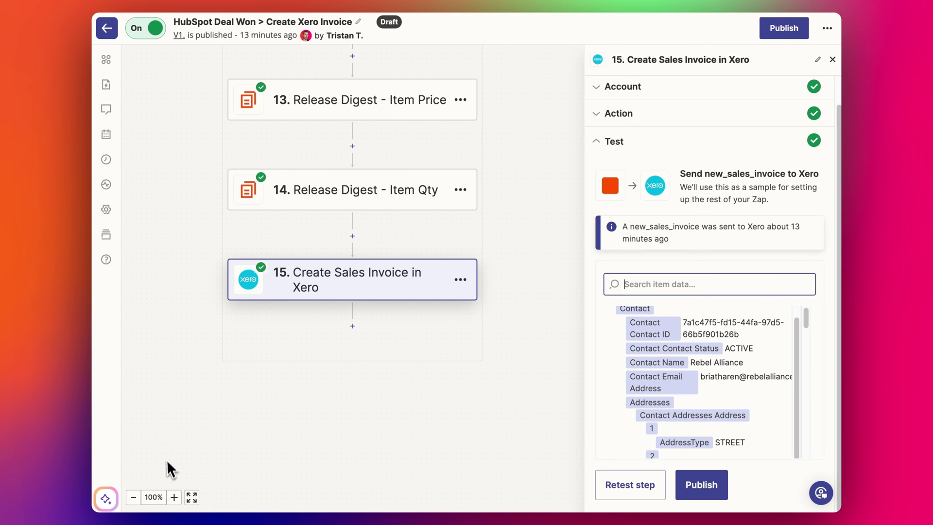
# Back in the Zapier editor, zoom the canvas out to about 50% and review the whole Zap from the deal stage trigger to the Xero invoice
pyautogui.click(133, 497)
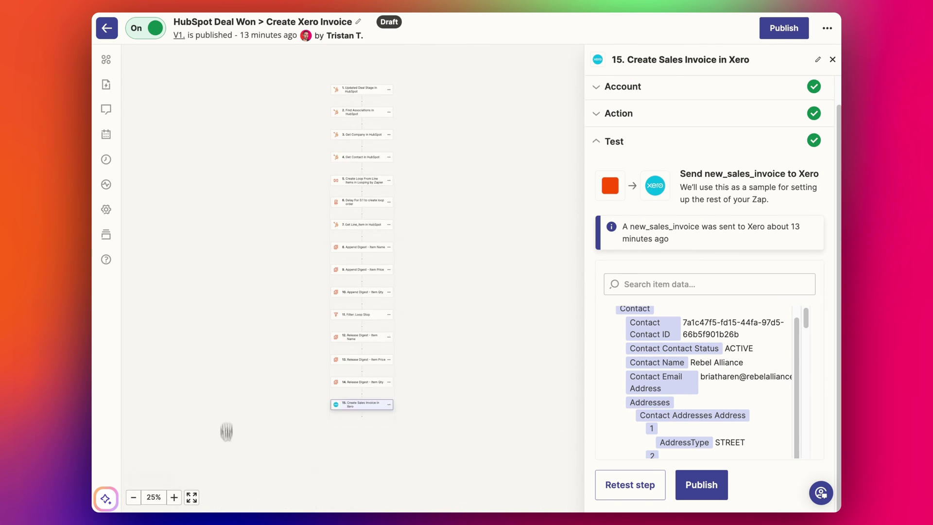
pyautogui.click(174, 498)
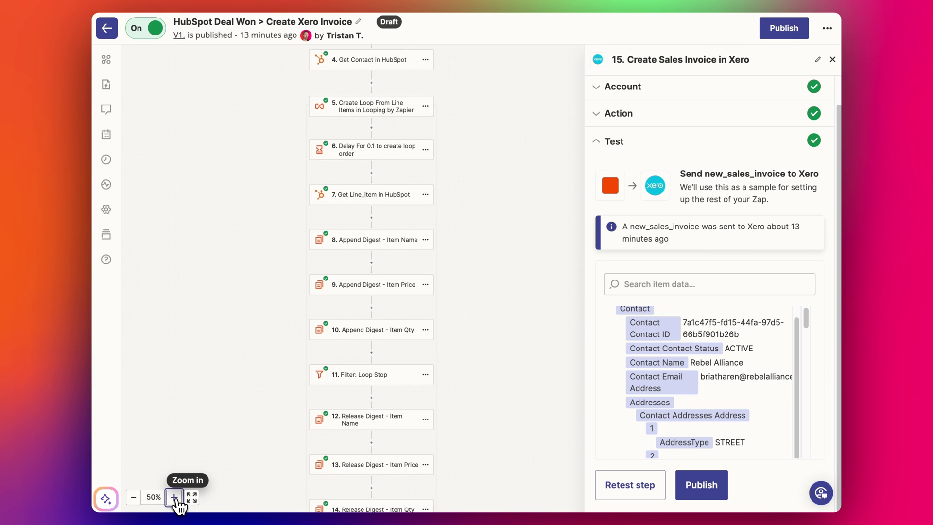
pyautogui.scroll(10, 273, 311)
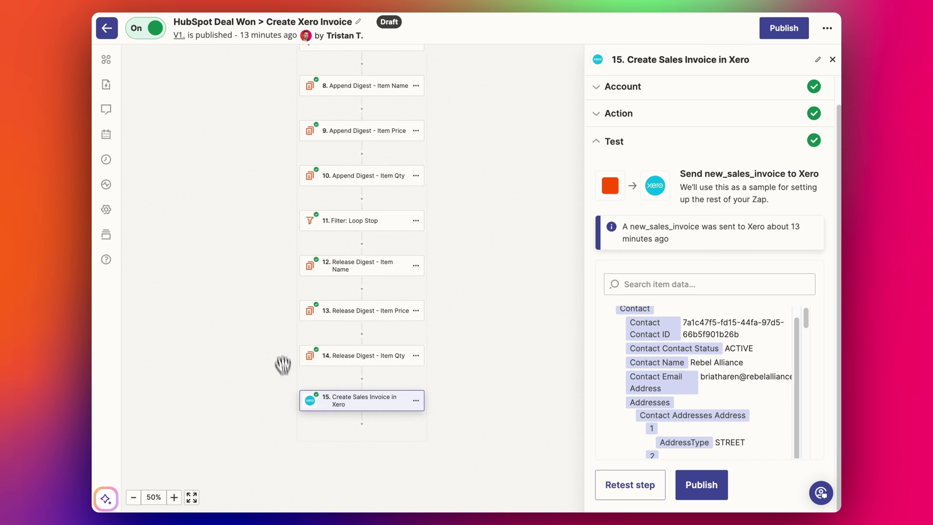
pyautogui.scroll(2, 263, 308)
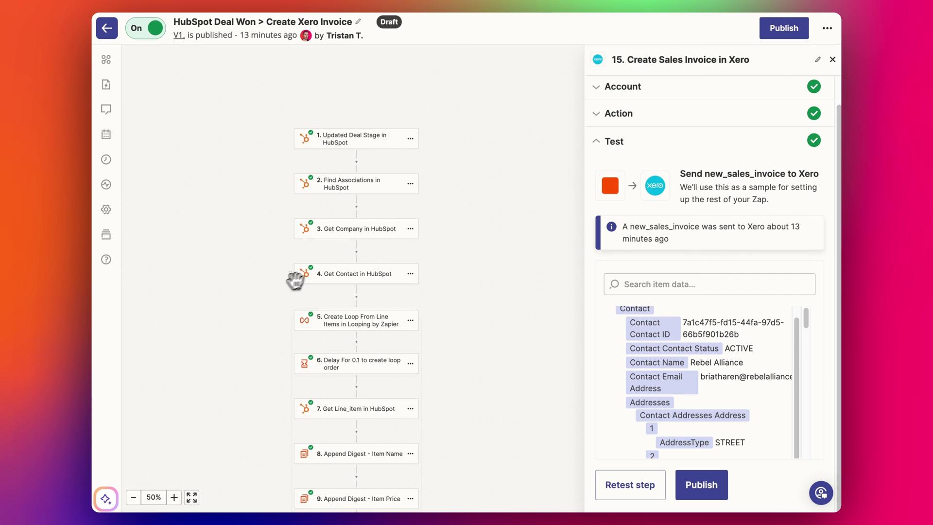
pyautogui.scroll(-6, 254, 334)
pyautogui.scroll(-5, 270, 242)
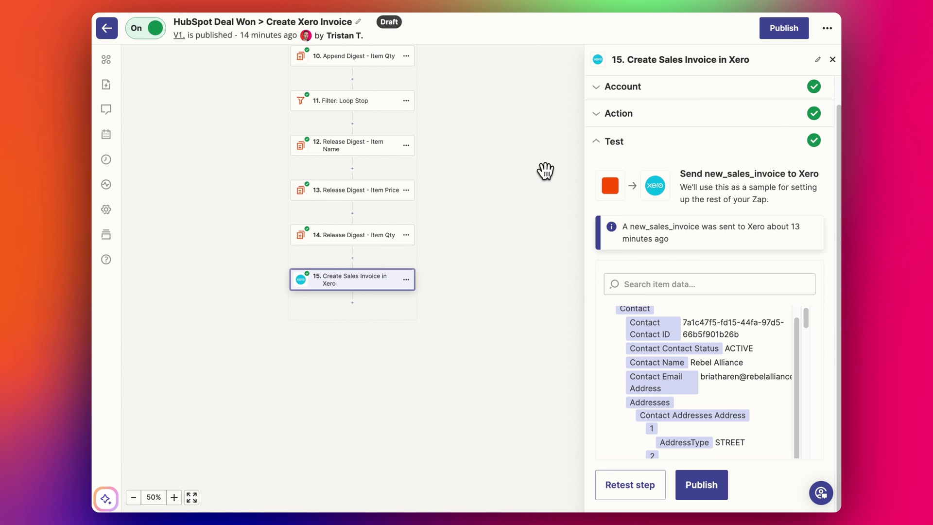
pyautogui.moveTo(479, 233); pyautogui.dragTo(484, 357)
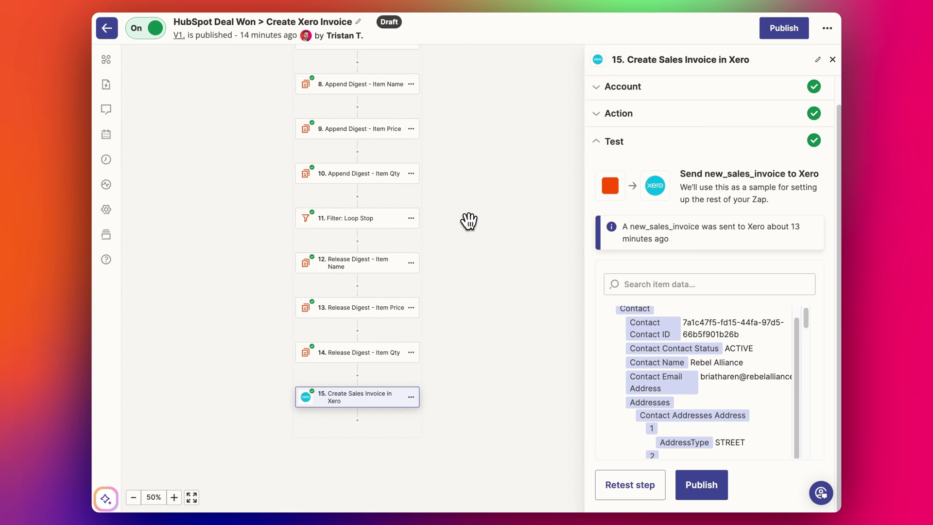
pyautogui.scroll(10, 468, 221)
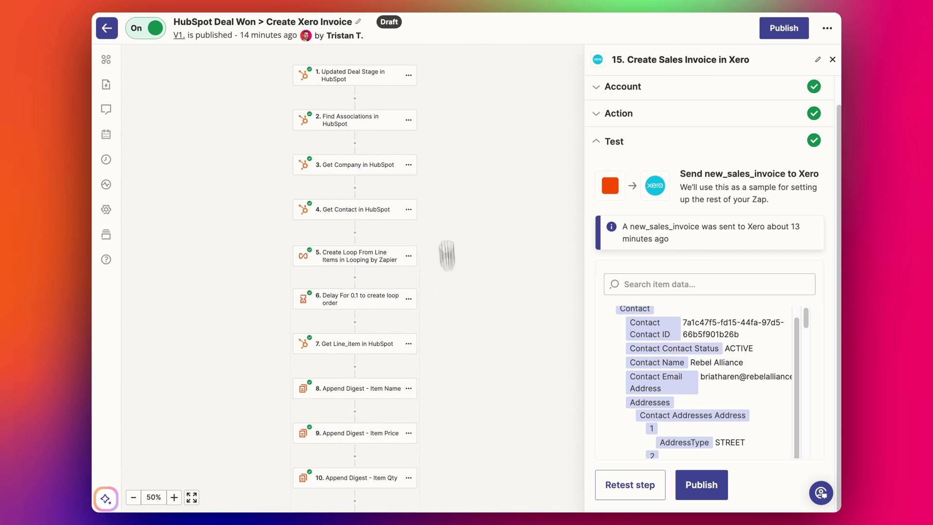
pyautogui.scroll(3, 447, 255)
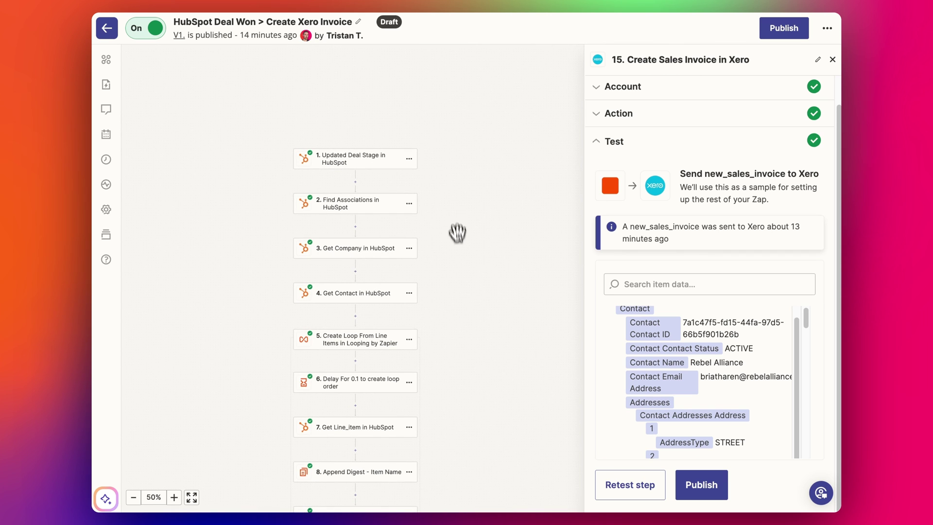
pyautogui.scroll(-4, 459, 258)
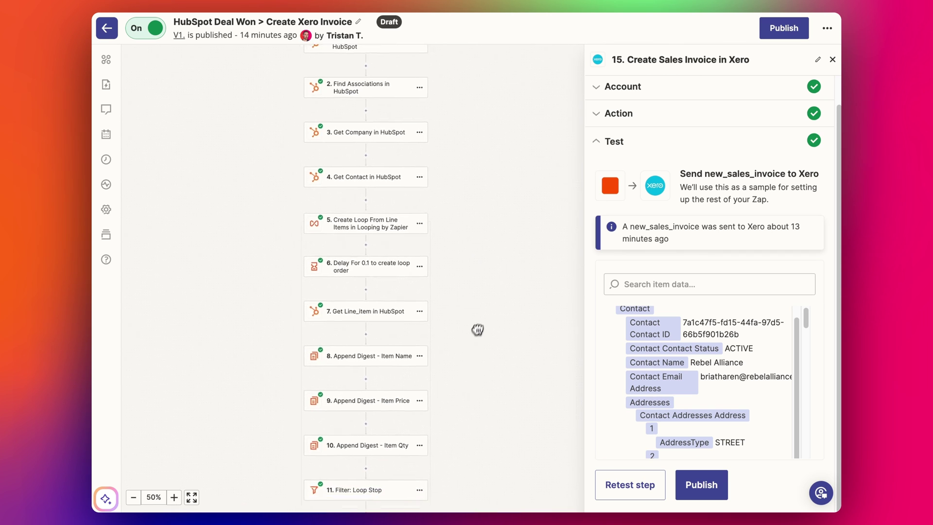
pyautogui.scroll(-10, 477, 330)
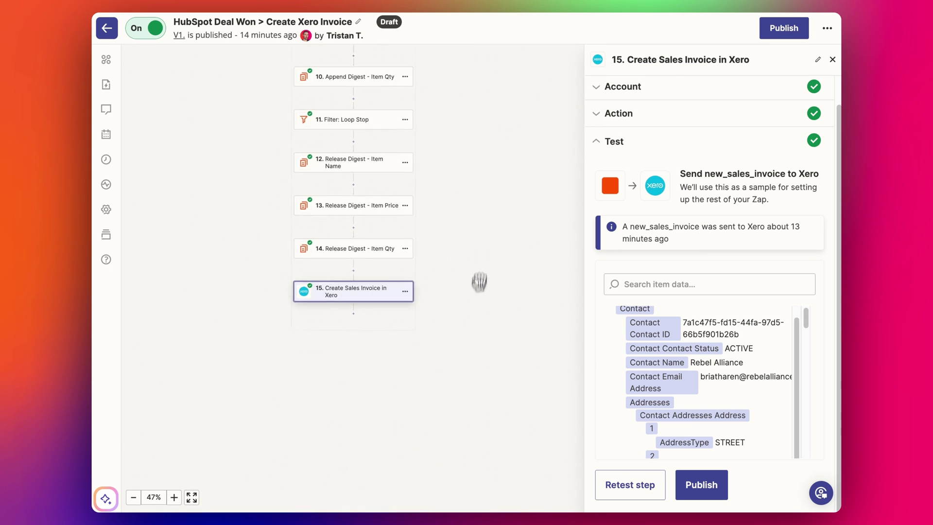
pyautogui.scroll(-1, 479, 281)
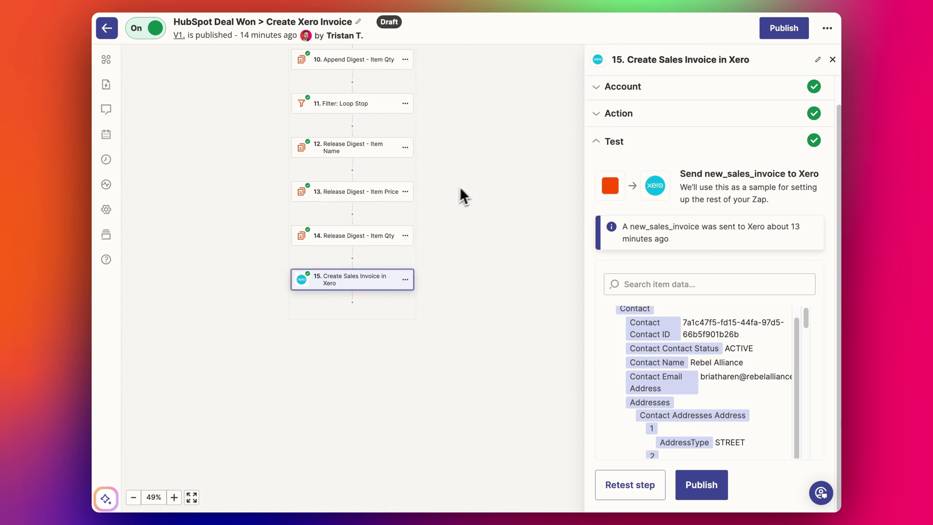